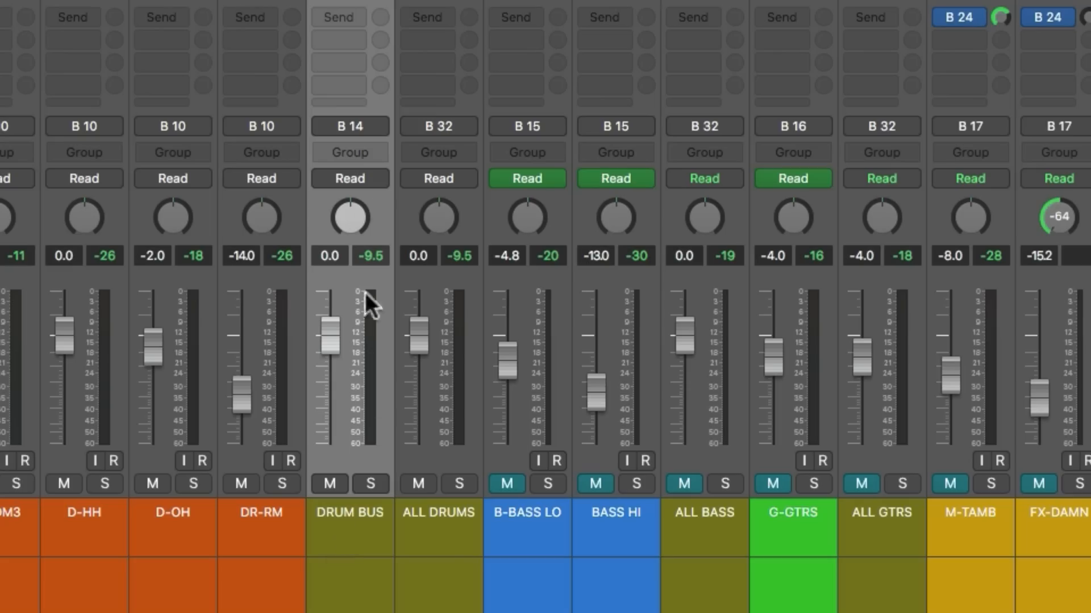
# Play back the drums with the DRUM BUS channel selected to hear them before any compression
pyautogui.click(422, 548)
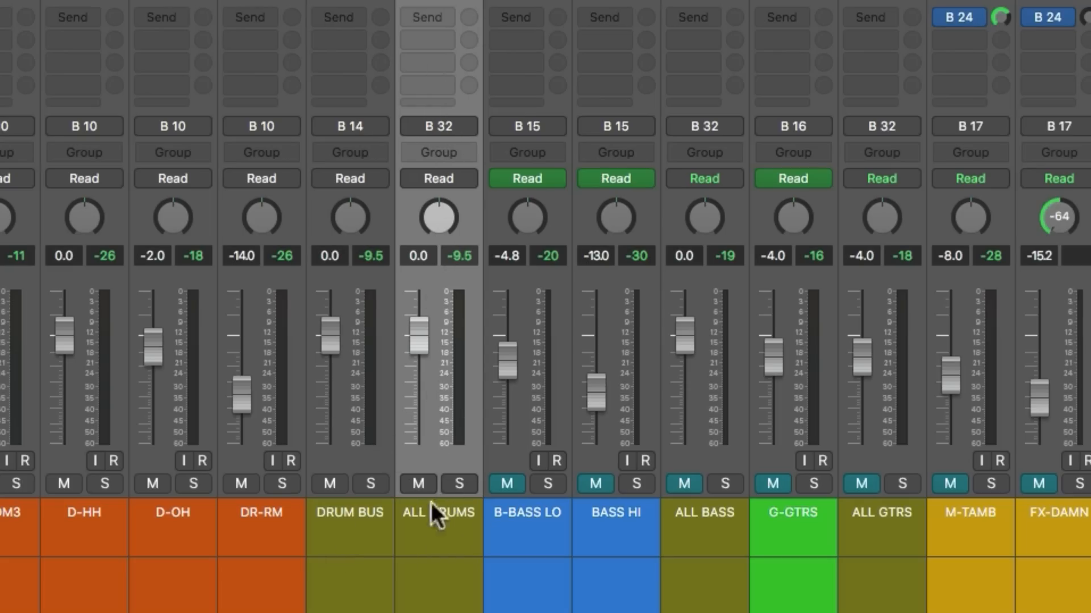
pyautogui.click(363, 535)
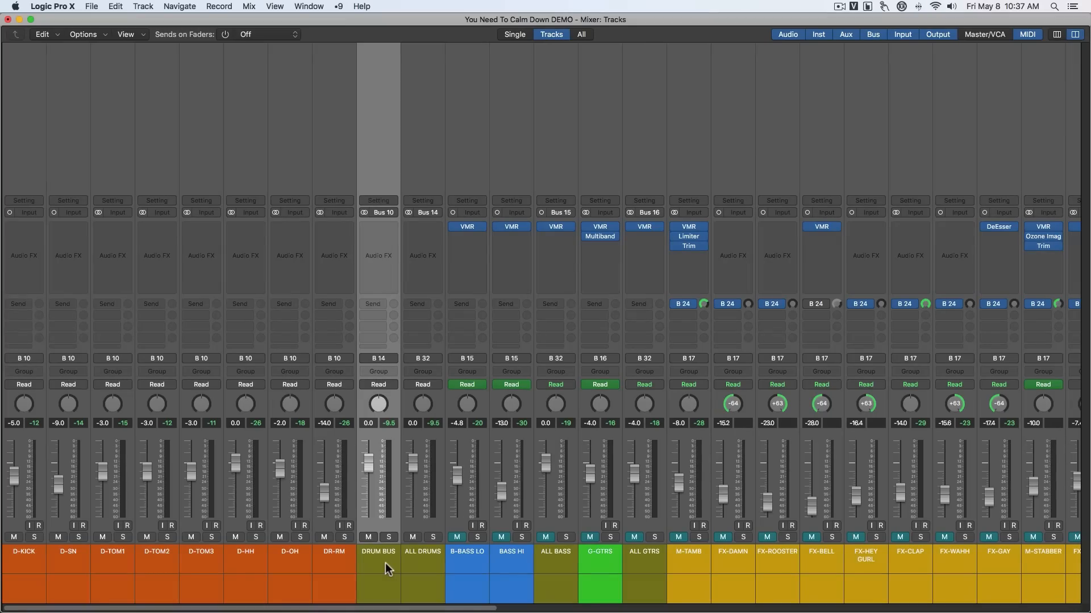
pyautogui.press('space')
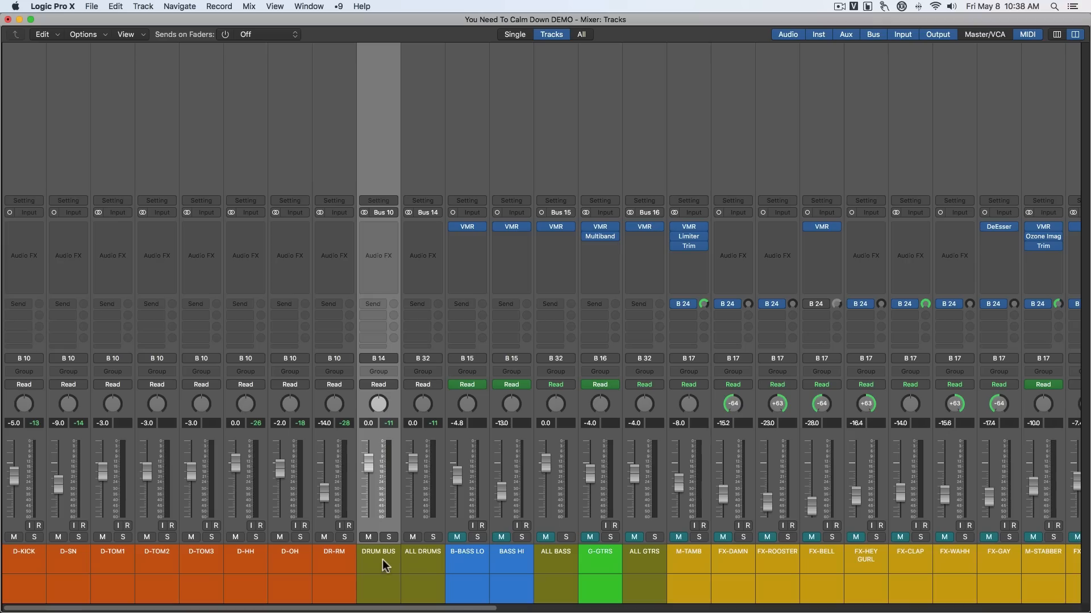
# Add a send to Bus 1 on the DRUM BUS channel
pyautogui.click(382, 304)
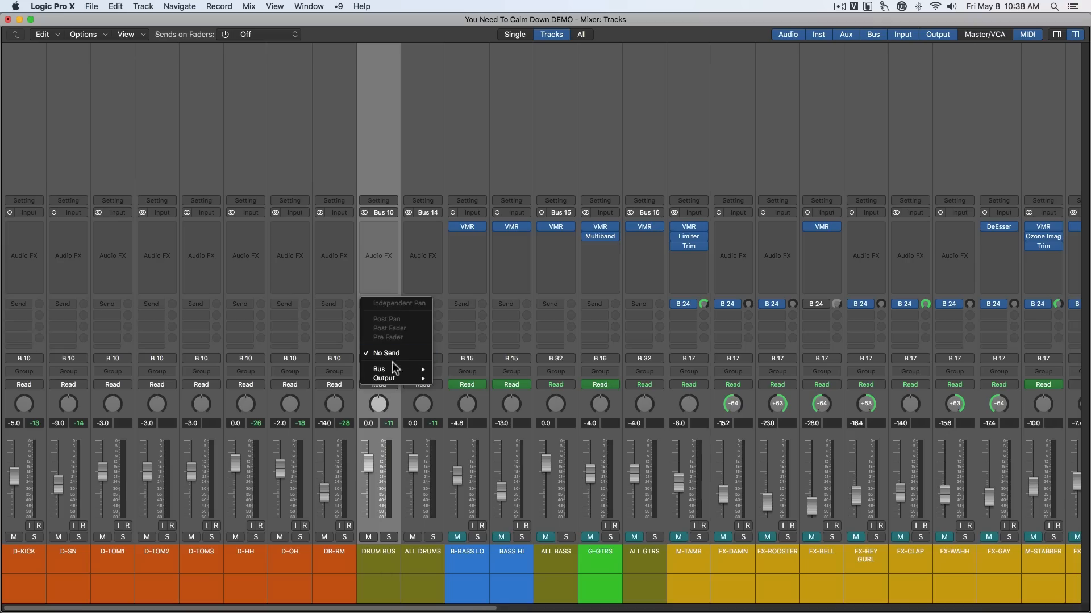
pyautogui.moveTo(392, 369)
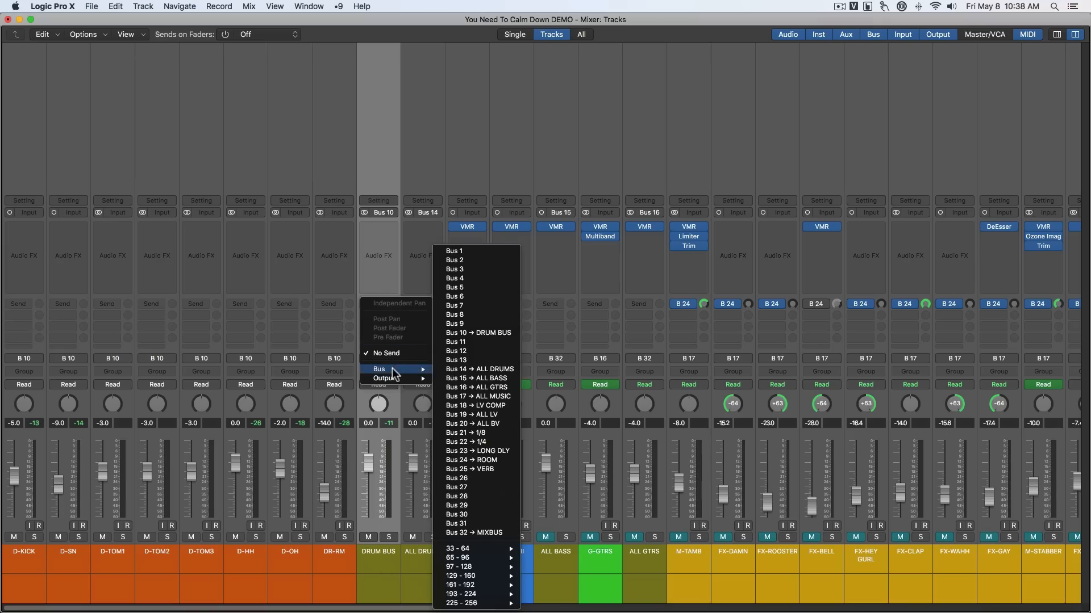
pyautogui.click(464, 251)
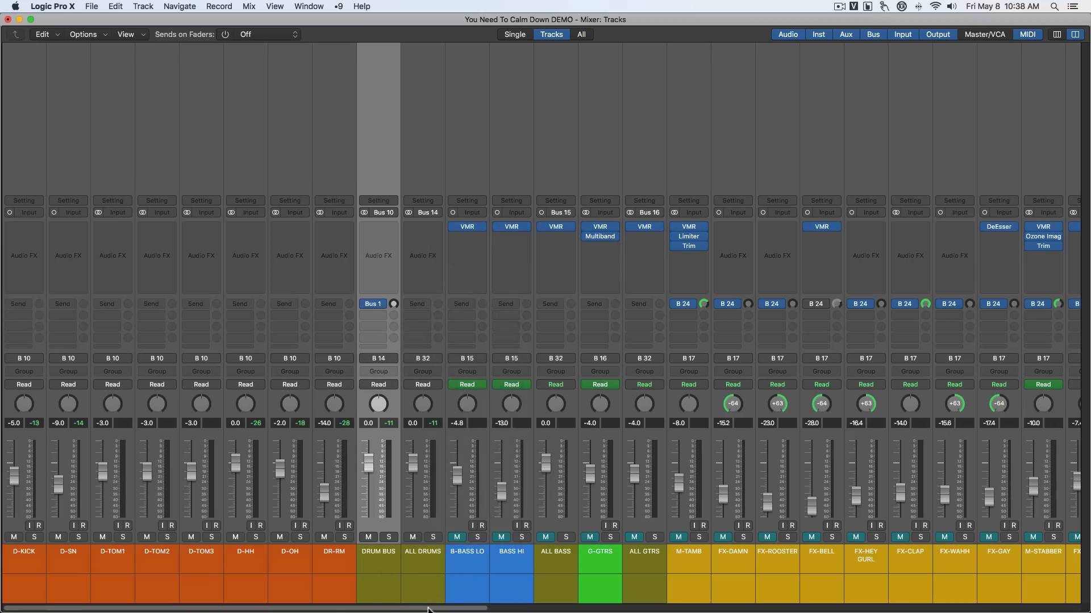
pyautogui.moveTo(429, 609); pyautogui.dragTo(1022, 609)
pyautogui.moveTo(944, 608); pyautogui.dragTo(352, 608)
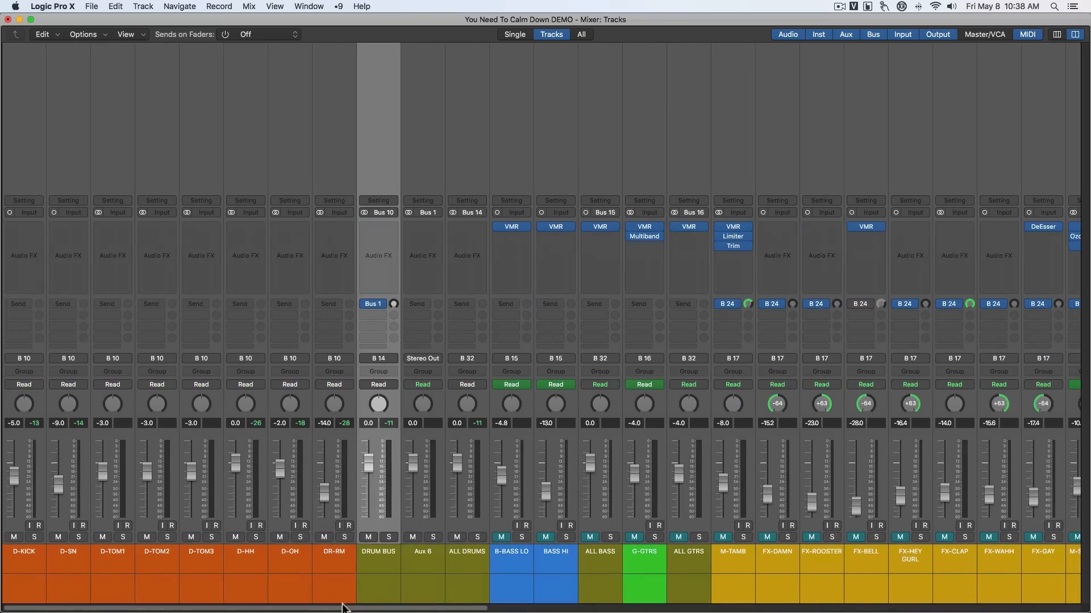
# Rename the new Bus 1 aux channel DRUM COMP and set the DRUM BUS send level to 0.0
pyautogui.doubleClick(417, 563)
pyautogui.write('DRUM COMP')
pyautogui.press('Return')
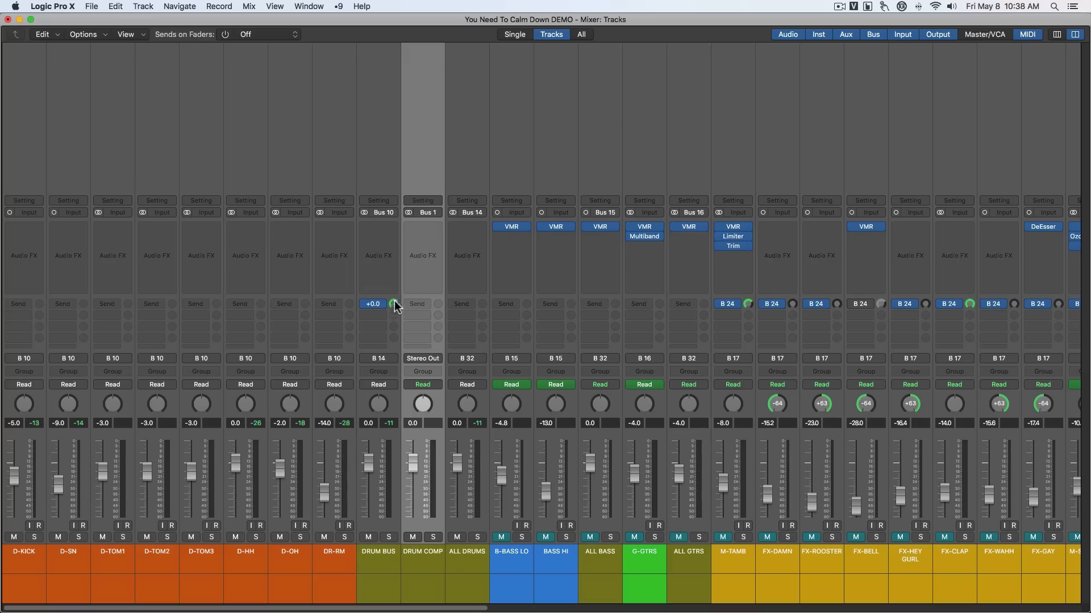
# Insert the VMR plug-in on the DRUM COMP channel and load The Monster dynamics module into its first slot
pyautogui.click(434, 226)
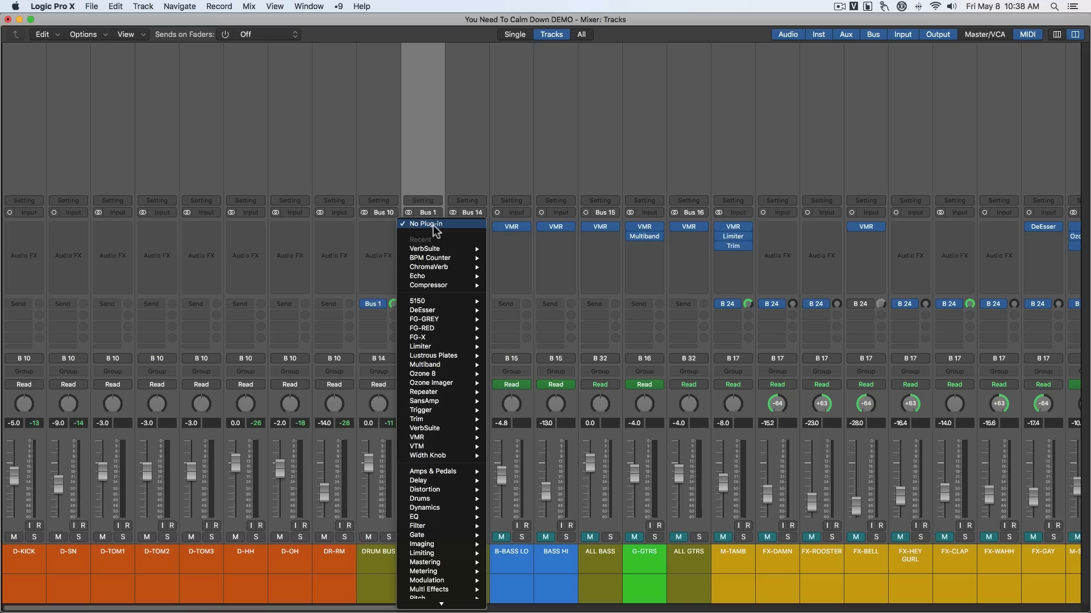
pyautogui.moveTo(456, 447)
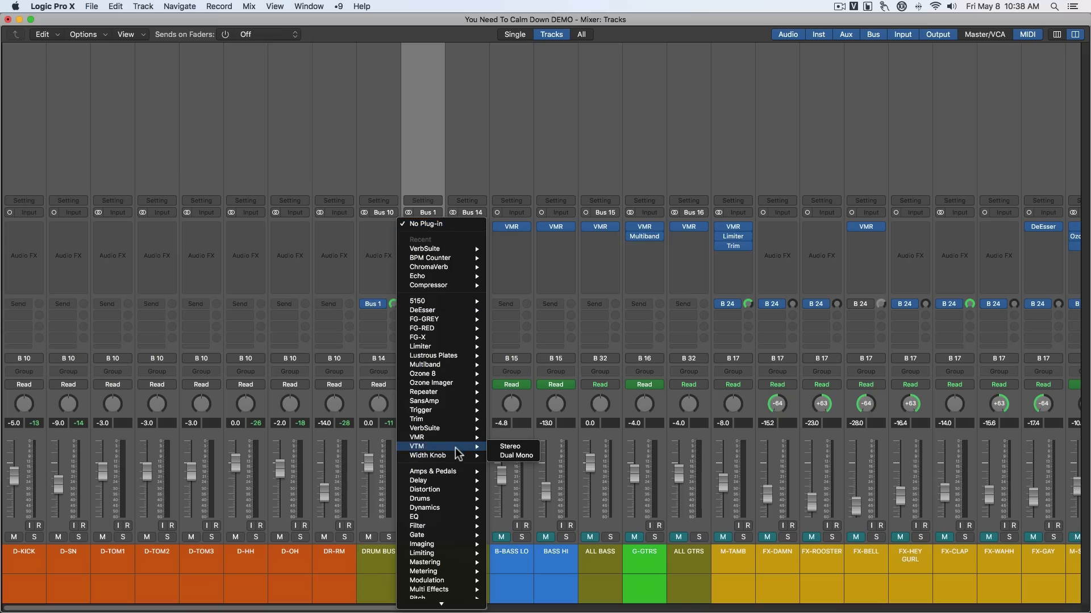
pyautogui.click(505, 447)
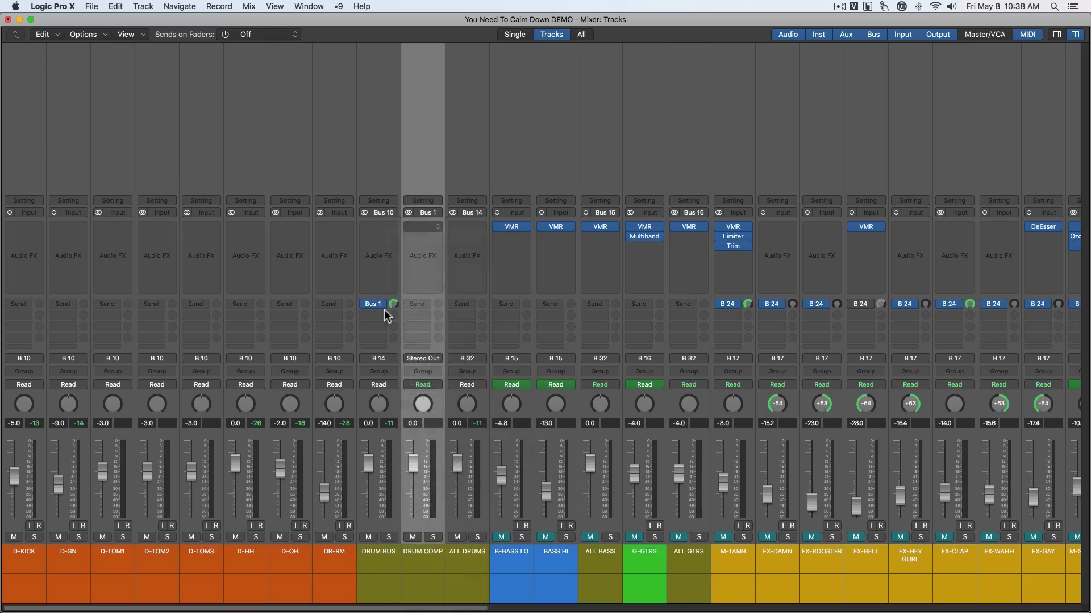
pyautogui.moveTo(306, 55); pyautogui.dragTo(727, 98)
pyautogui.click(468, 151)
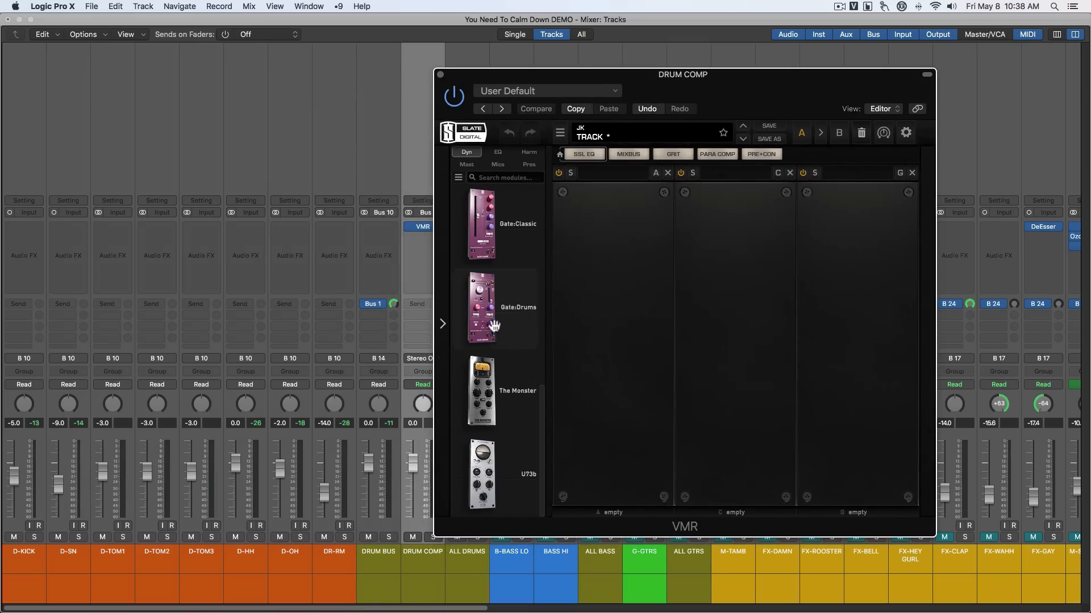
pyautogui.moveTo(596, 400); pyautogui.dragTo(599, 400)
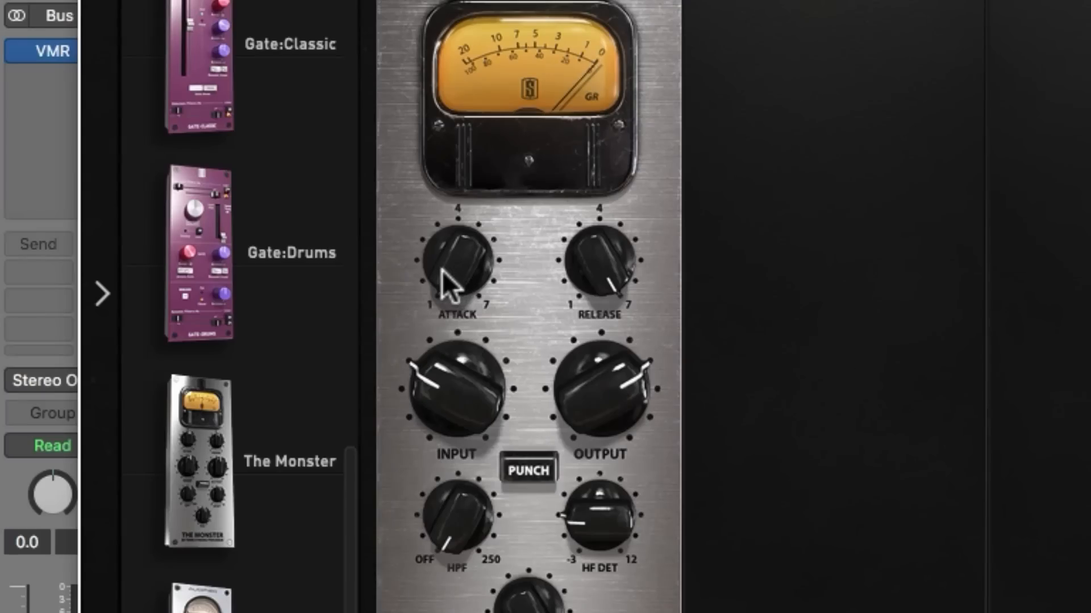
# Set The Monster's attack to 7.00, raise its input and lower its output
pyautogui.moveTo(441, 250)
pyautogui.moveTo(440, 250); pyautogui.dragTo(440, 194)
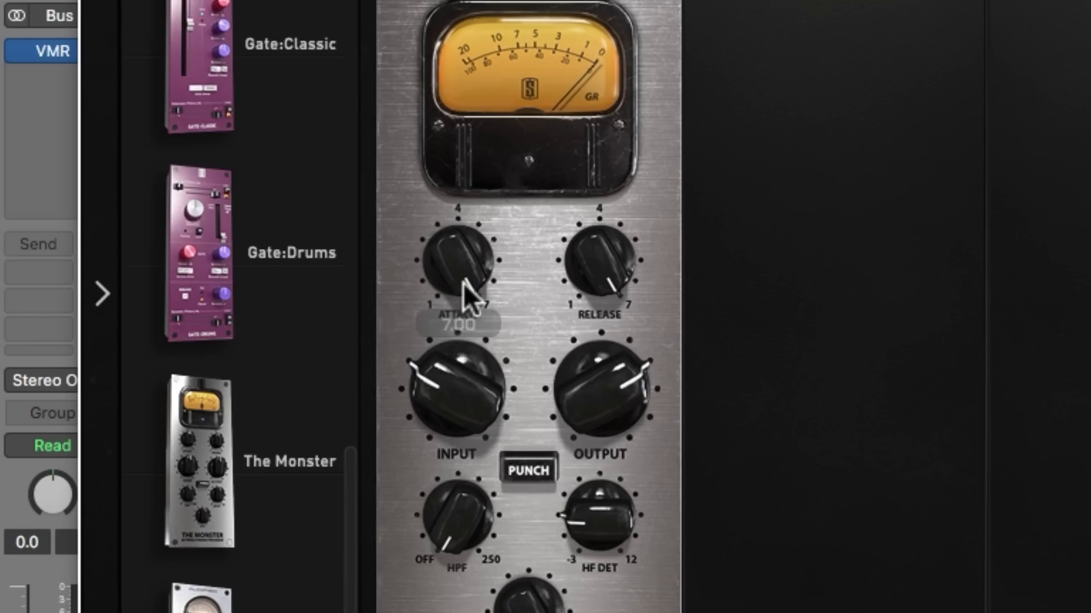
pyautogui.moveTo(438, 389); pyautogui.dragTo(468, 271)
pyautogui.moveTo(596, 377); pyautogui.dragTo(576, 480)
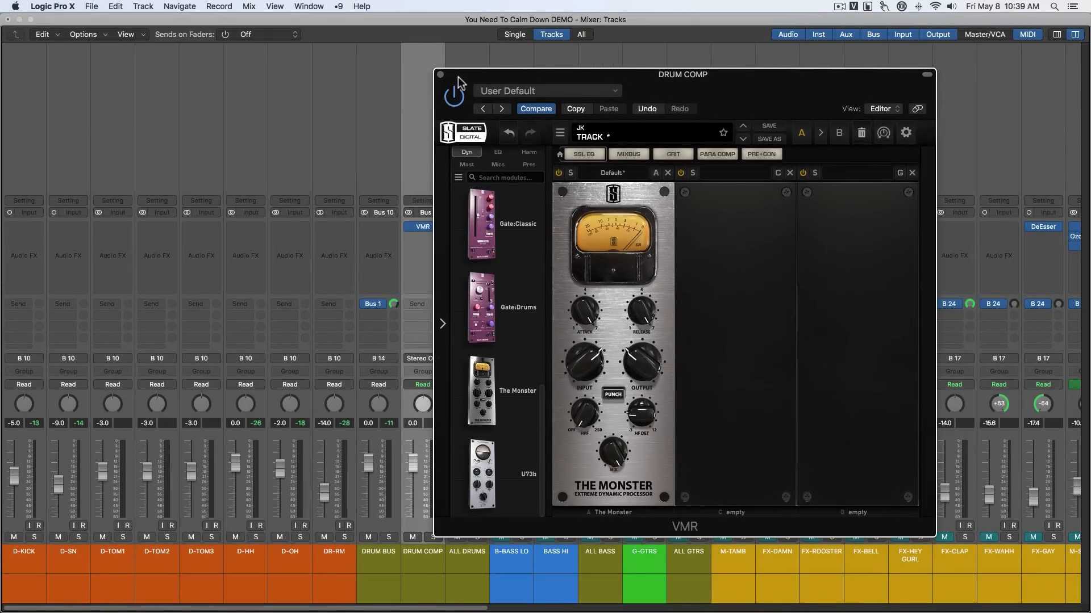
# Route the DRUM COMP channel's output to Bus 14 (ALL DRUMS)
pyautogui.moveTo(458, 78); pyautogui.dragTo(537, 82)
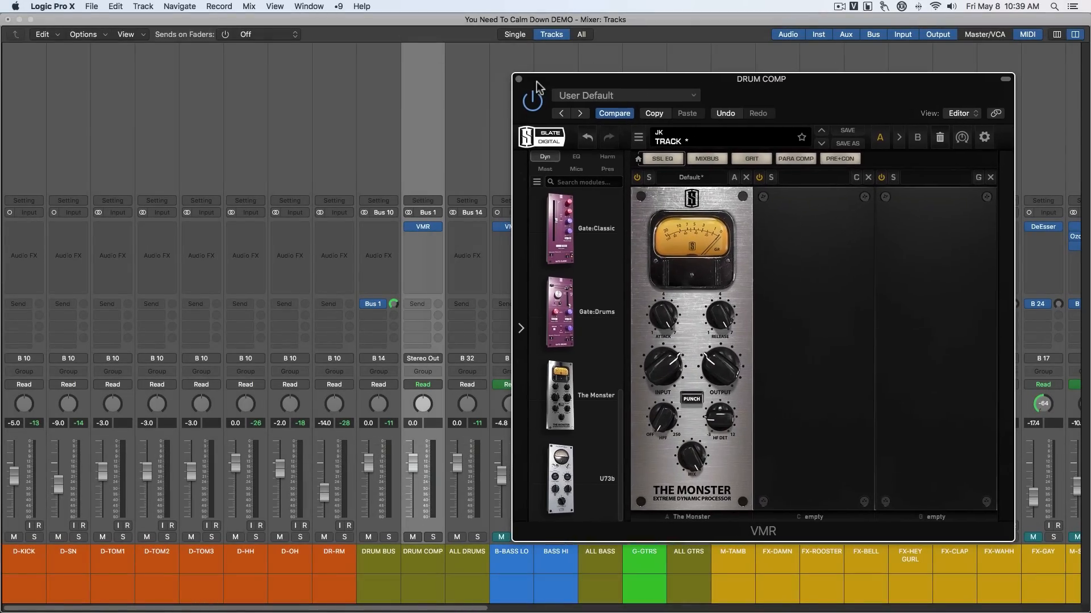
pyautogui.click(437, 363)
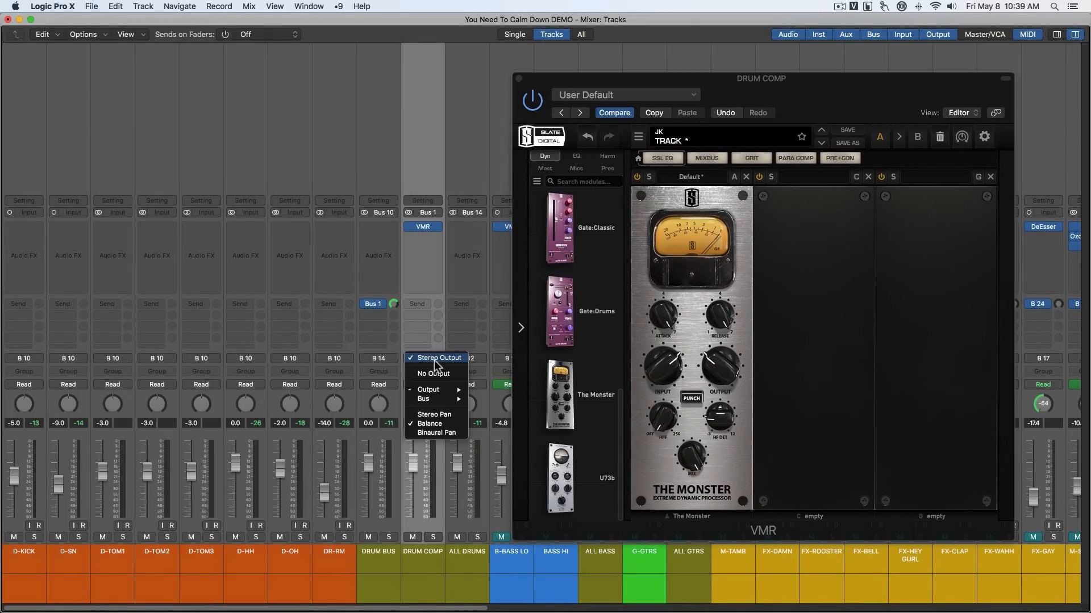
pyautogui.moveTo(440, 402)
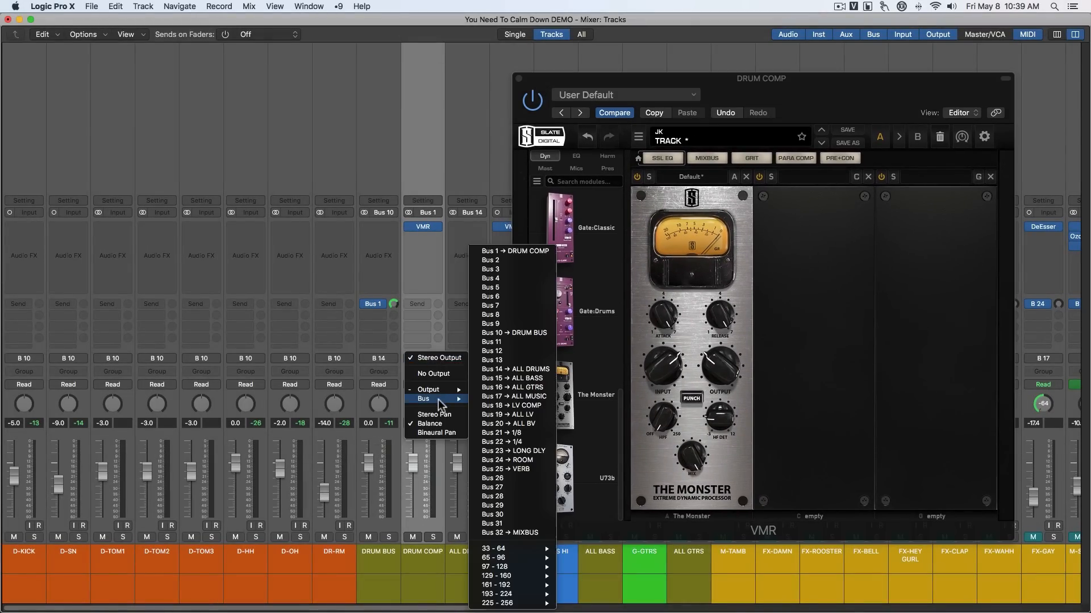
pyautogui.click(514, 369)
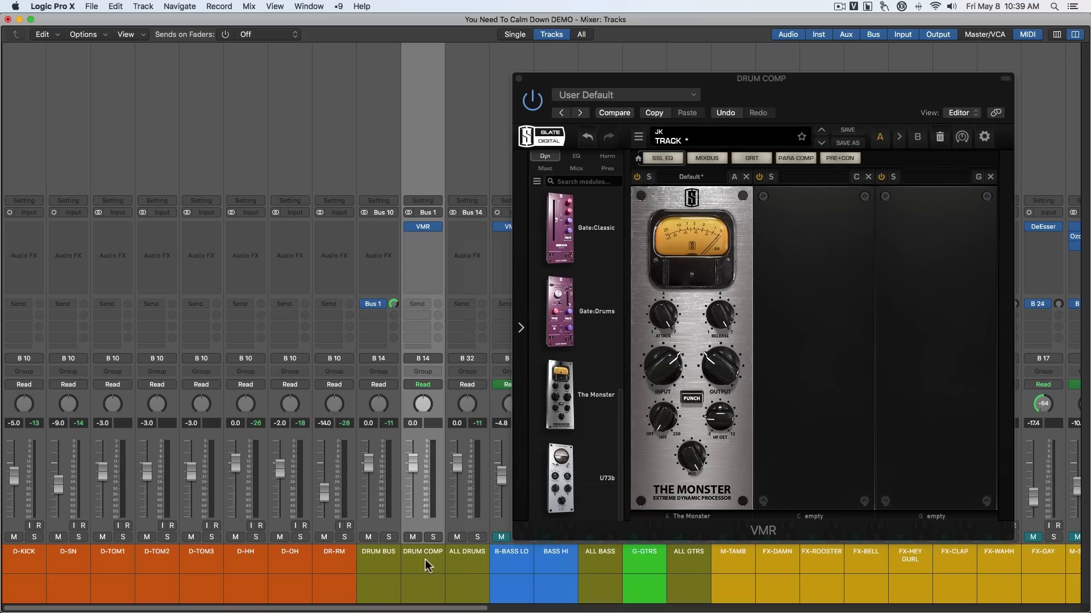
# Trace the drum routing through DRUM BUS, DRUM COMP and ALL DRUMS, trying the ALL DRUMS fader and resetting it to 0.0
pyautogui.click(468, 563)
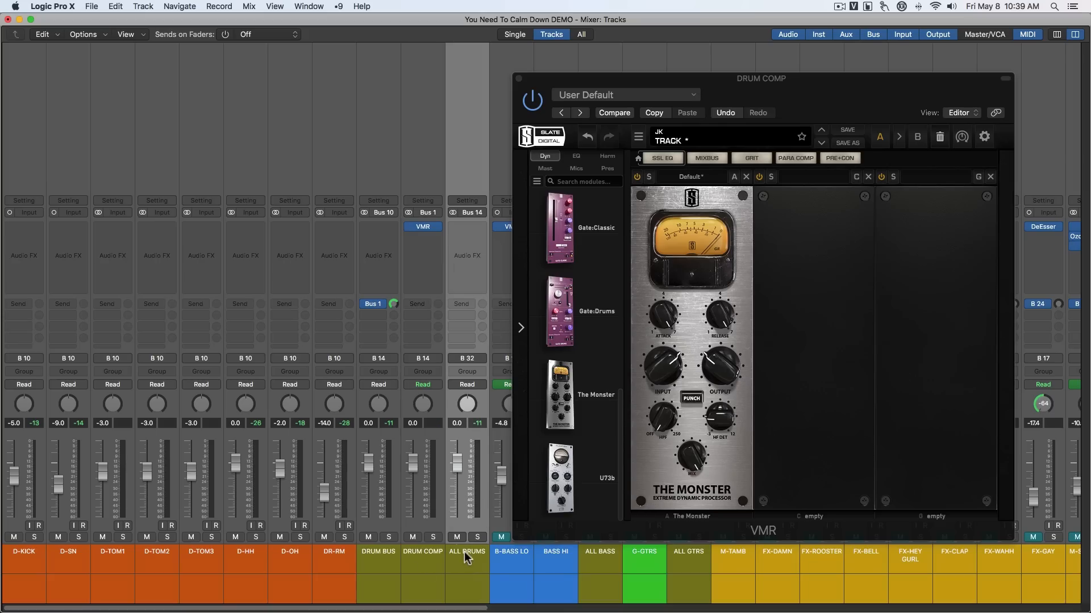
pyautogui.click(391, 560)
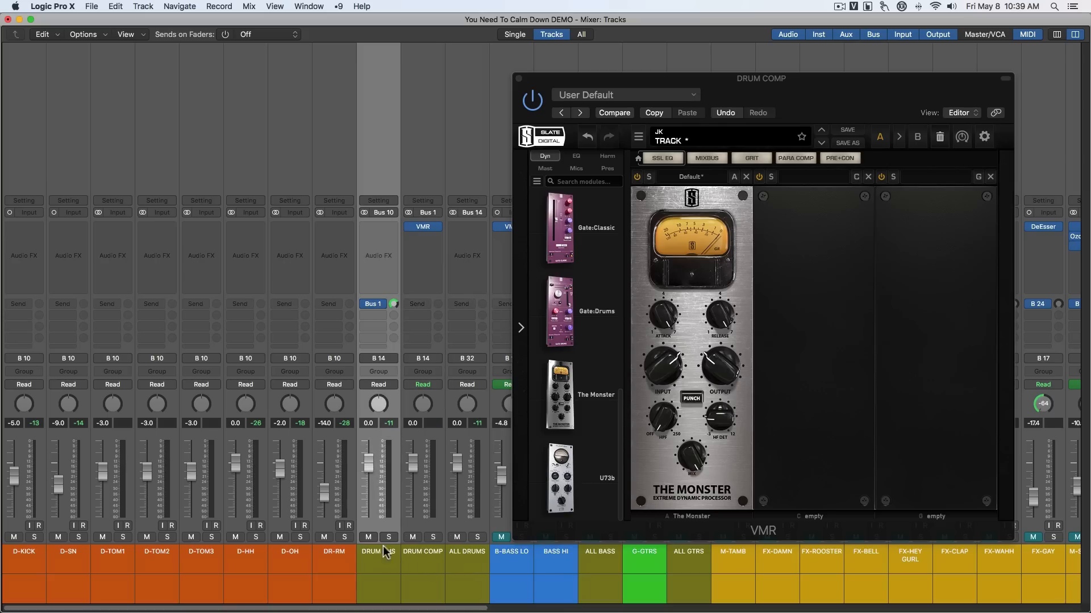
pyautogui.click(421, 568)
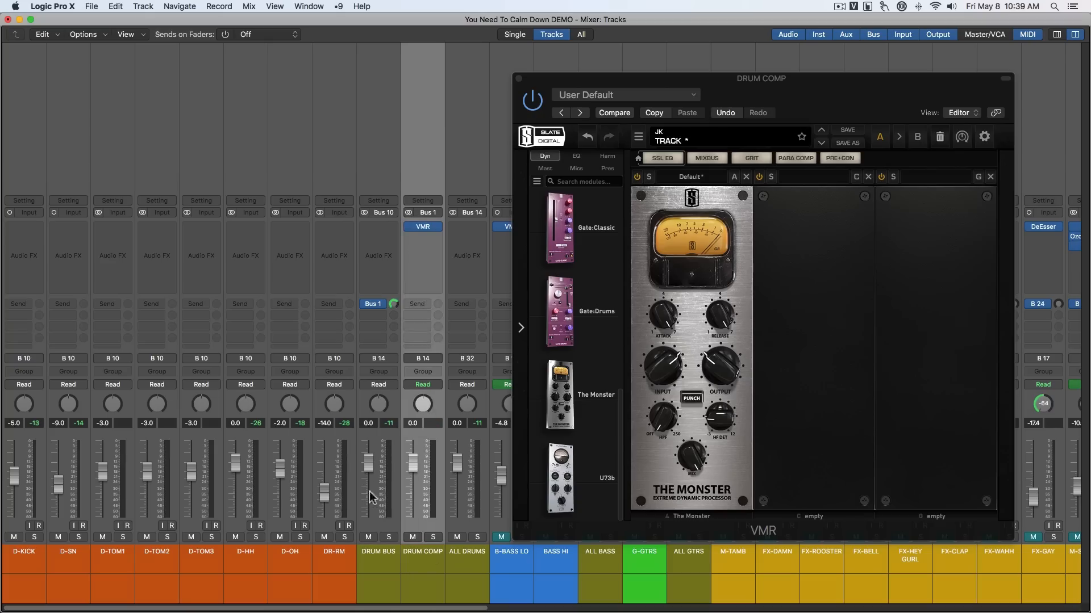
pyautogui.click(467, 565)
pyautogui.moveTo(456, 465)
pyautogui.mouseDown()
pyautogui.moveTo(457, 455)
pyautogui.moveTo(459, 476)
pyautogui.mouseUp()
pyautogui.keyDown('alt'); pyautogui.click(458, 473); pyautogui.keyUp('alt')
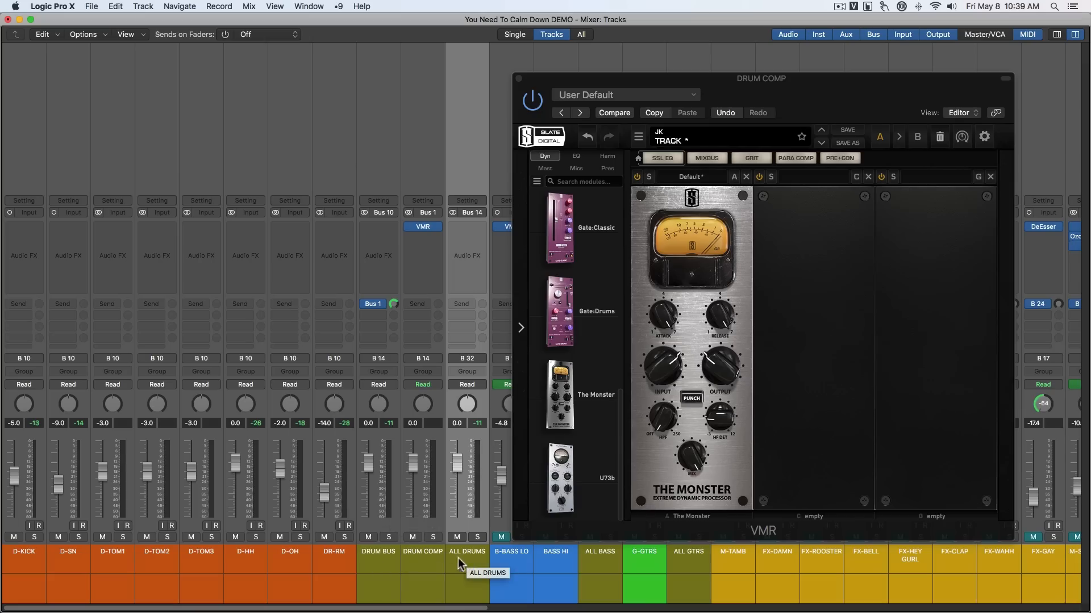
# Solo DRUM COMP and play back the drums to check The Monster's gain reduction and attack
pyautogui.click(431, 557)
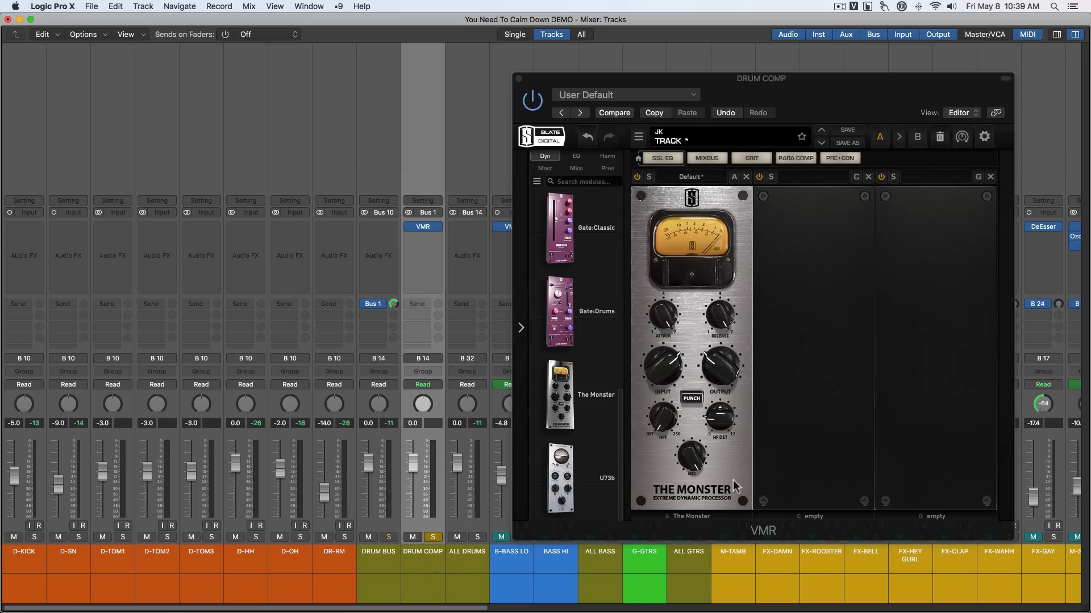
pyautogui.press('space')
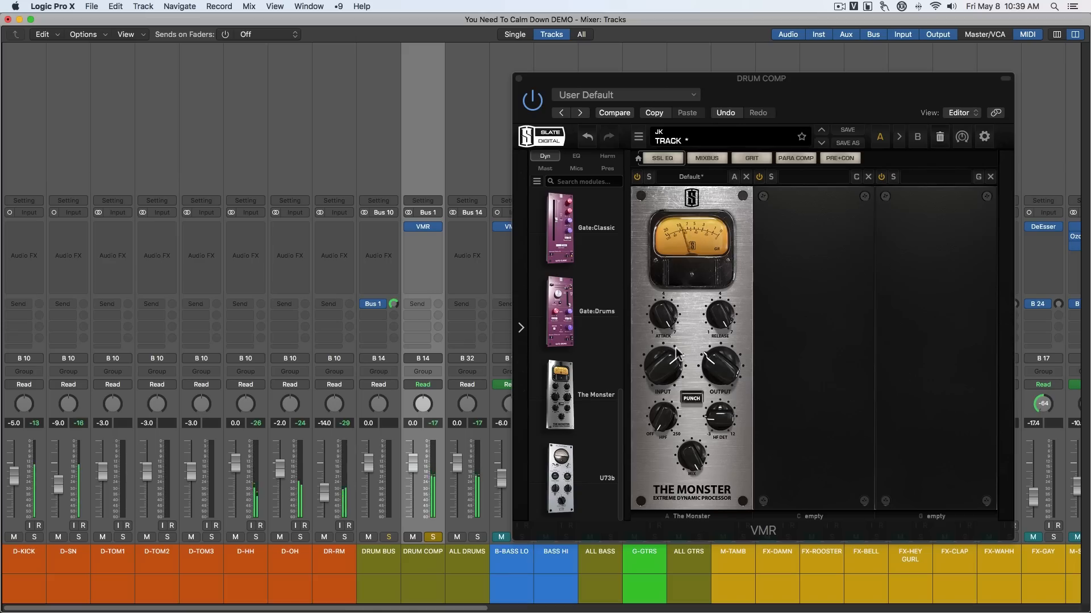
pyautogui.moveTo(676, 352)
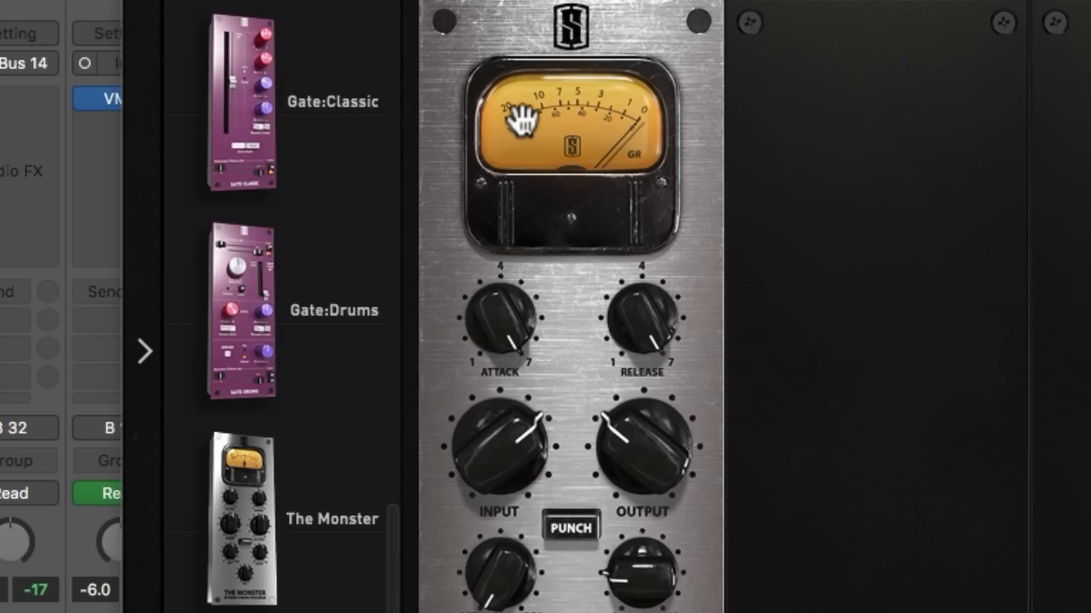
pyautogui.moveTo(499, 317); pyautogui.dragTo(506, 272)
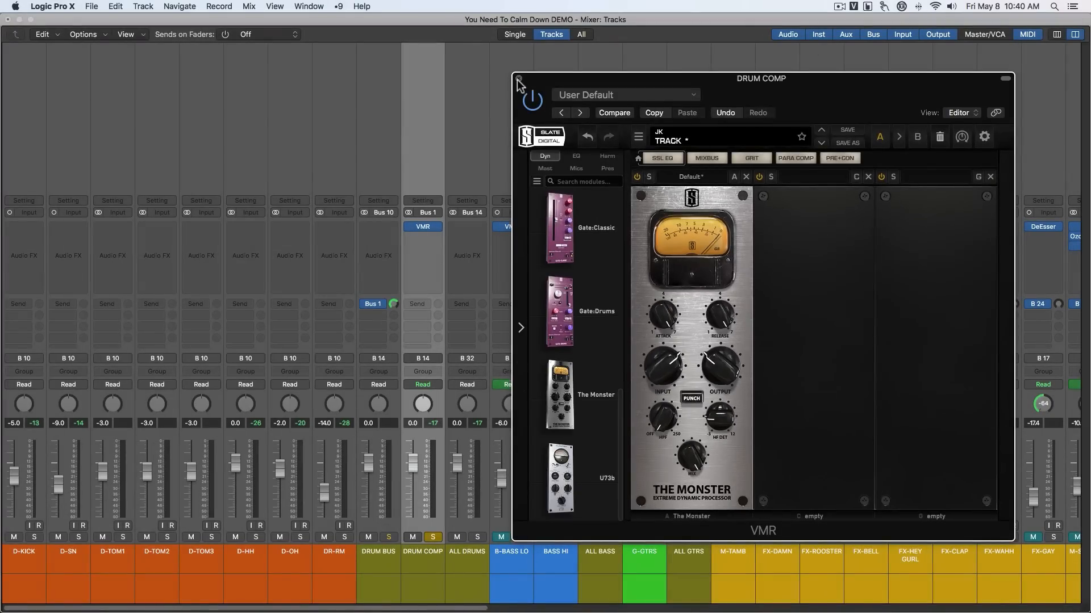
# Close the plug-in window and blend the unsoloed DRUM COMP fader up from -∞ to -14.0 dB, comparing against it muted
pyautogui.click(518, 80)
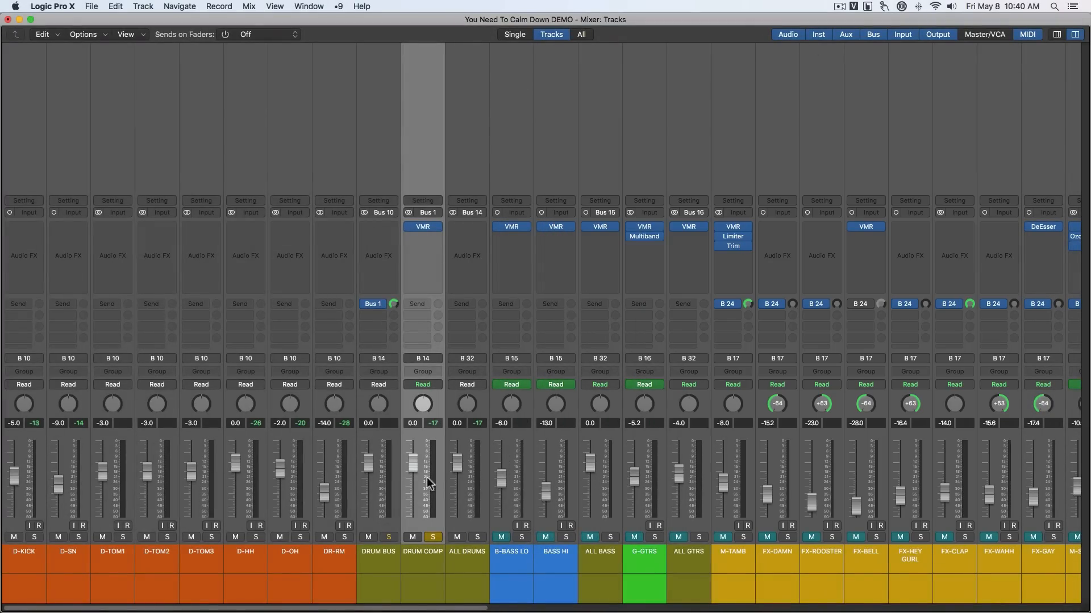
pyautogui.moveTo(413, 463); pyautogui.dragTo(424, 549)
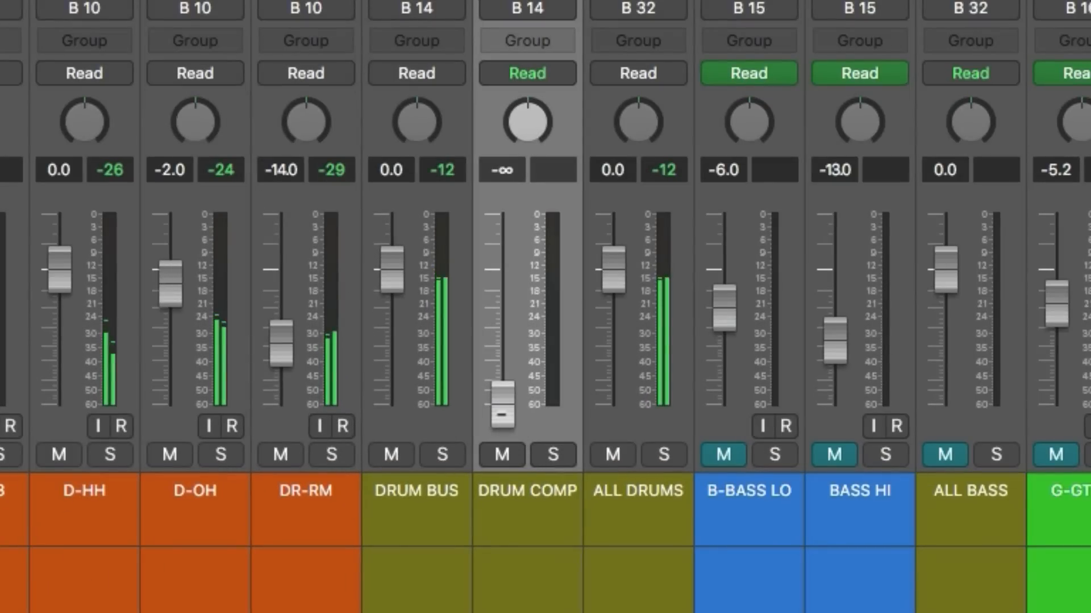
pyautogui.moveTo(501, 415); pyautogui.dragTo(491, 321)
pyautogui.click(498, 450)
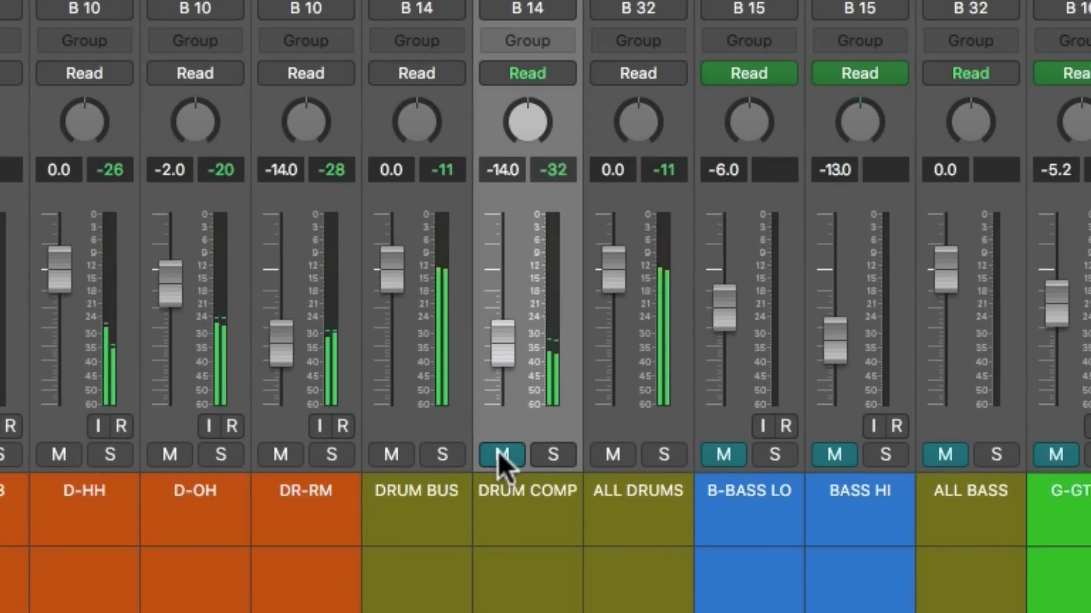
pyautogui.click(498, 451)
# Set the DRUM COMP fader to -12.8 dB and compare the drums with that channel muted and unmuted
pyautogui.moveTo(511, 369); pyautogui.dragTo(512, 365)
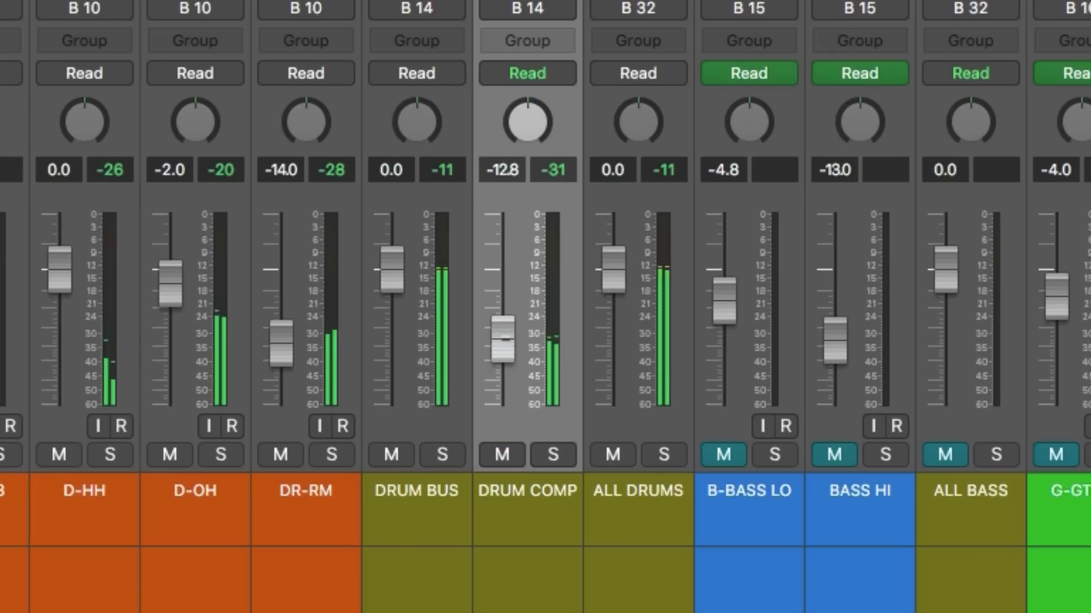
pyautogui.click(503, 452)
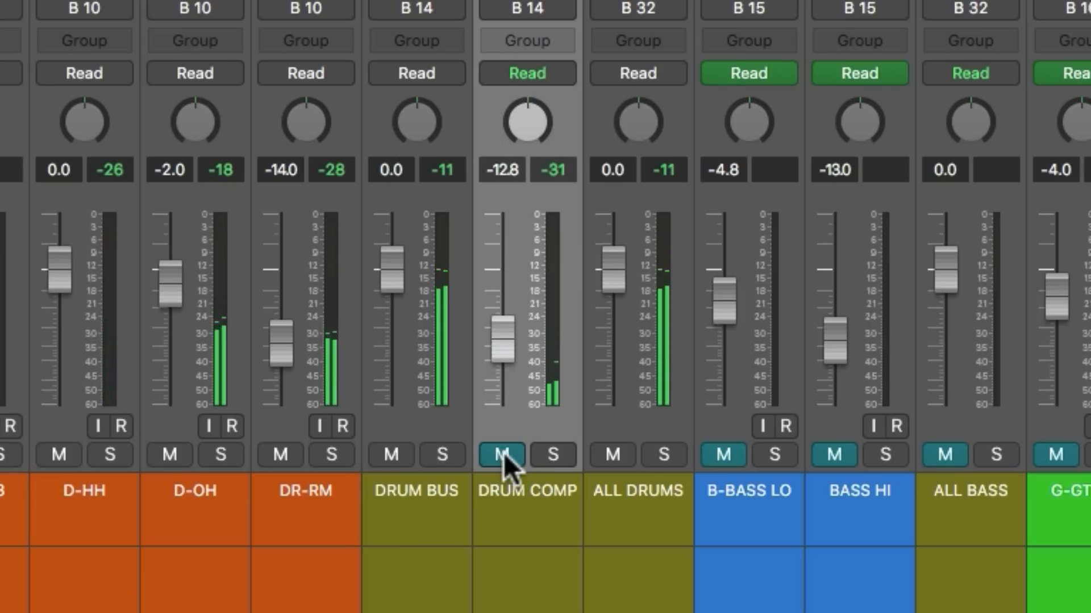
pyautogui.click(503, 452)
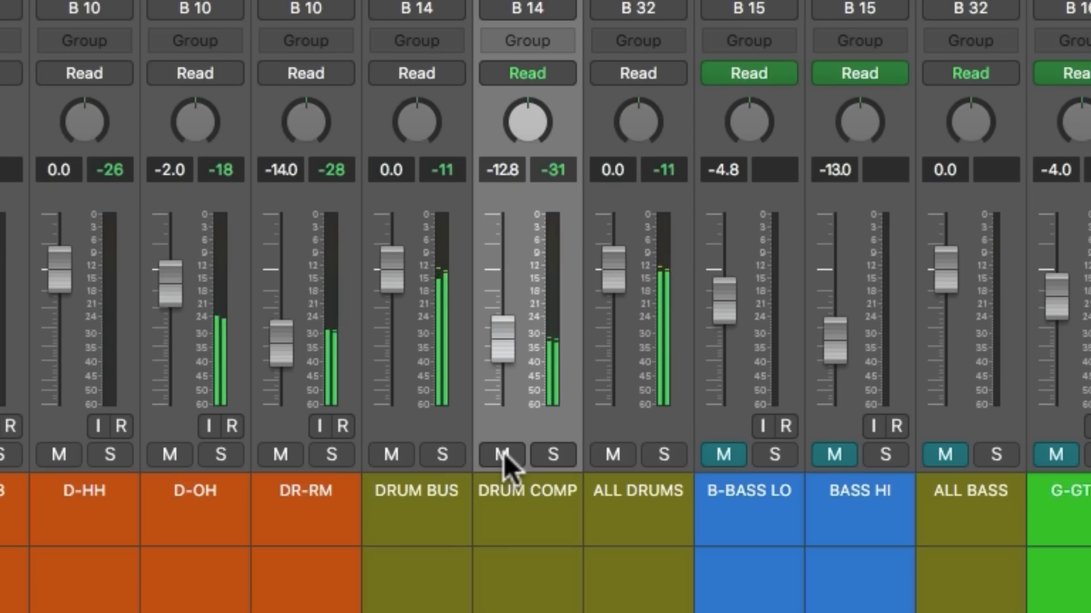
pyautogui.click(504, 452)
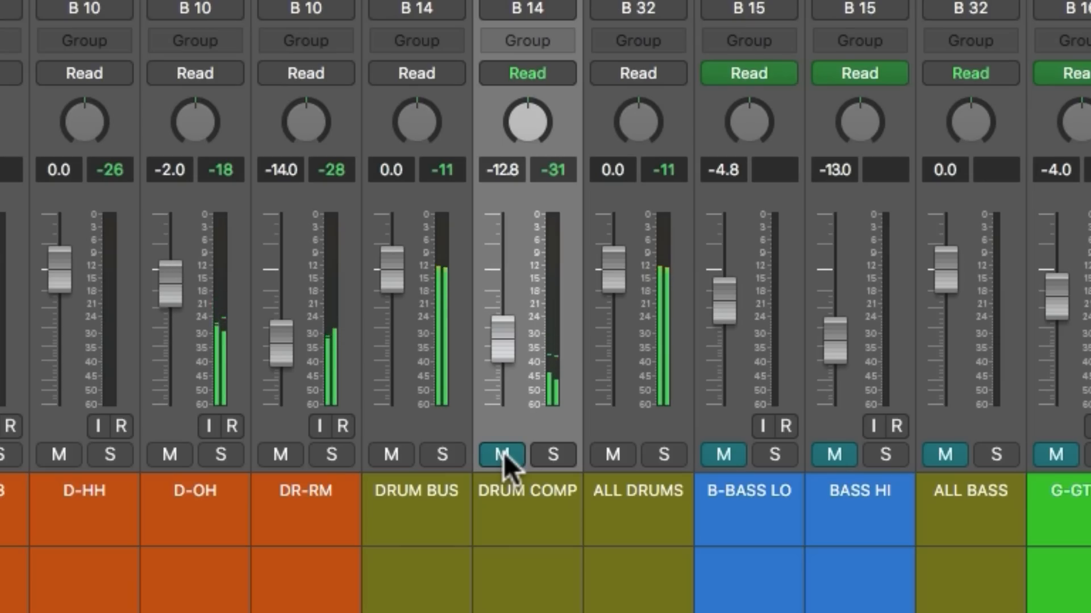
pyautogui.click(503, 452)
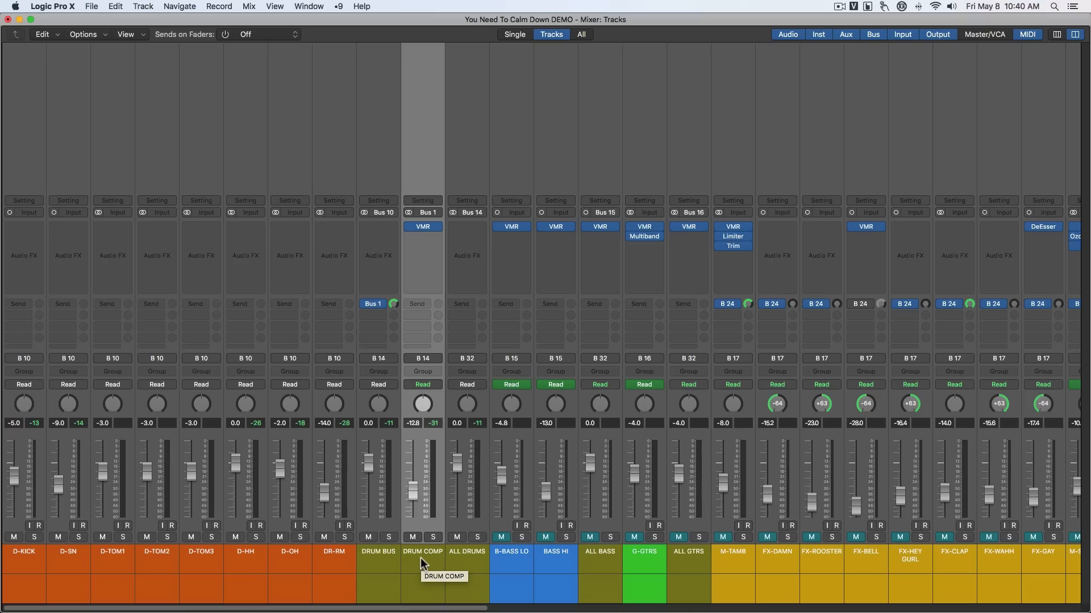
# Try different attack settings on DRUM COMP's The Monster compressor, including 7.00, and close the plug-in window
pyautogui.click(427, 228)
pyautogui.moveTo(661, 317); pyautogui.dragTo(667, 378)
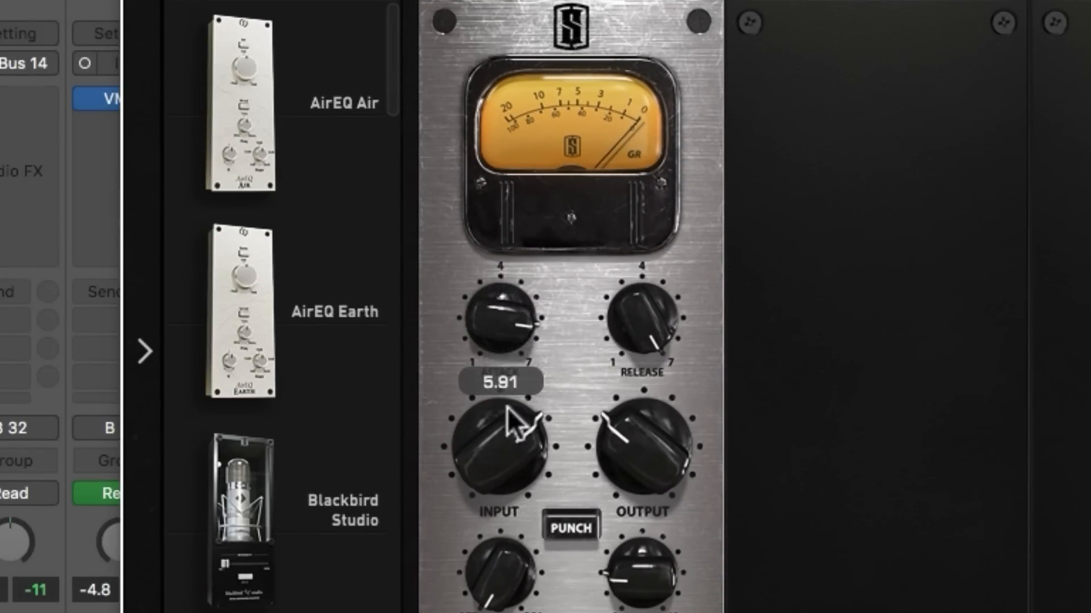
pyautogui.moveTo(518, 474); pyautogui.dragTo(515, 591)
pyautogui.moveTo(500, 353); pyautogui.dragTo(486, 0)
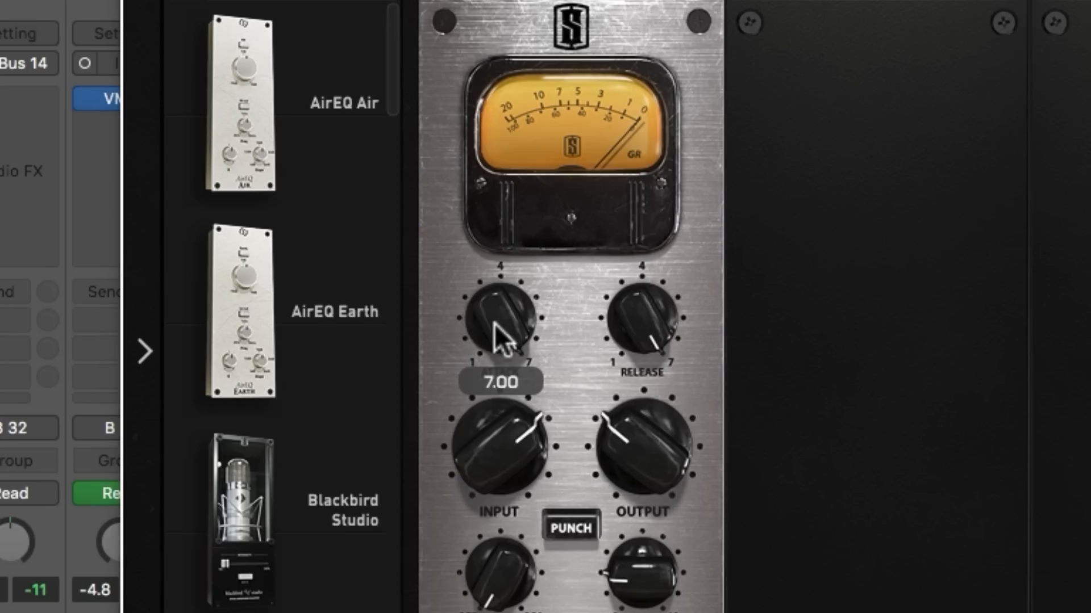
pyautogui.scroll(-4, 496, 324)
pyautogui.scroll(3, 497, 329)
pyautogui.scroll(-2, 498, 330)
pyautogui.scroll(2, 495, 321)
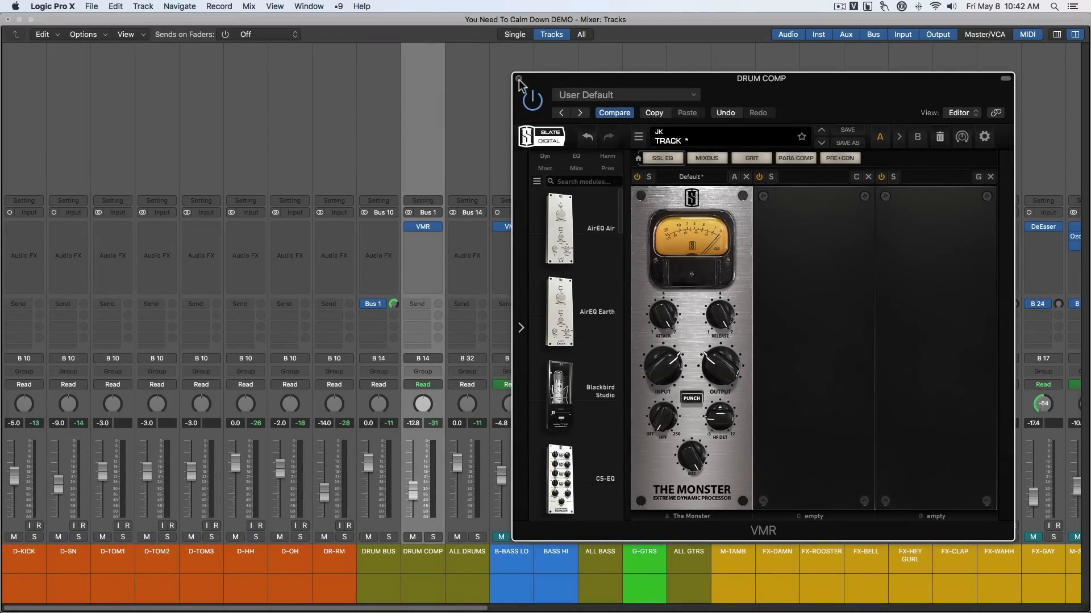
pyautogui.click(519, 79)
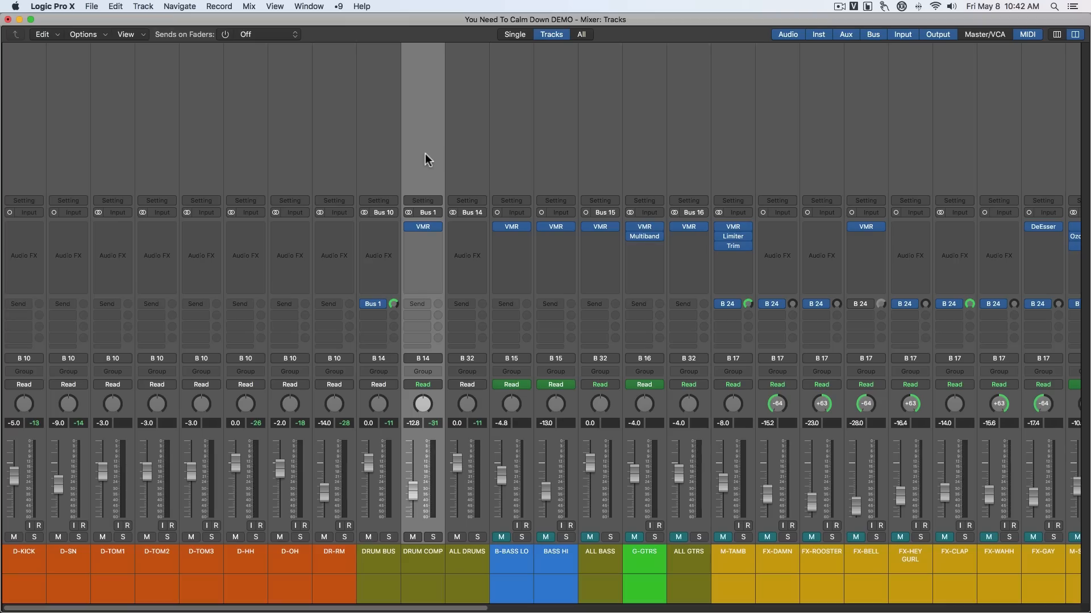
# Remove the Bus 1 send to DRUM COMP from the DRUM BUS channel
pyautogui.click(384, 168)
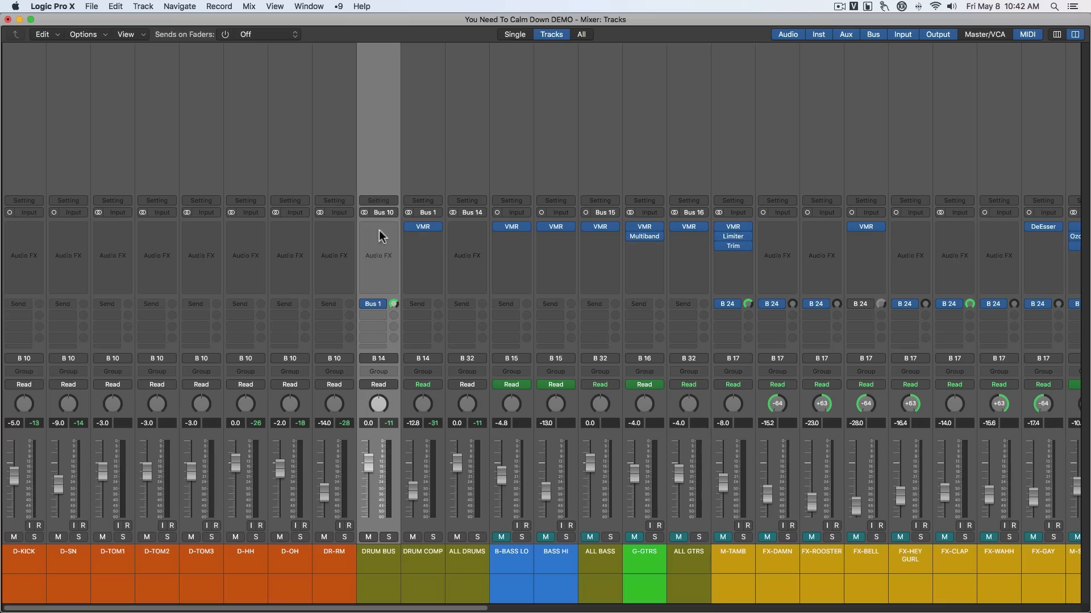
pyautogui.click(418, 188)
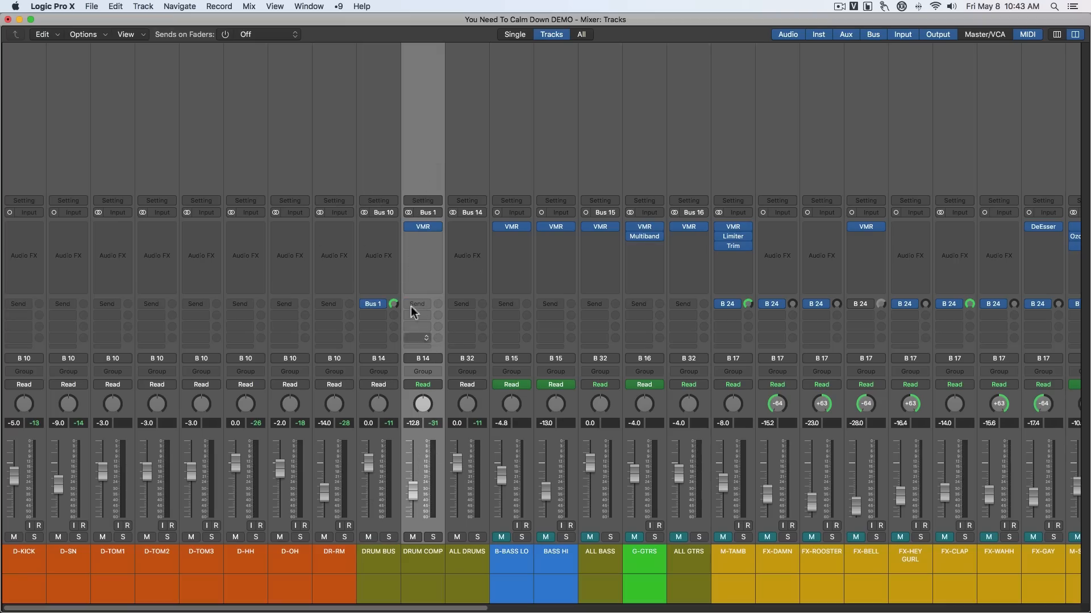
pyautogui.click(380, 166)
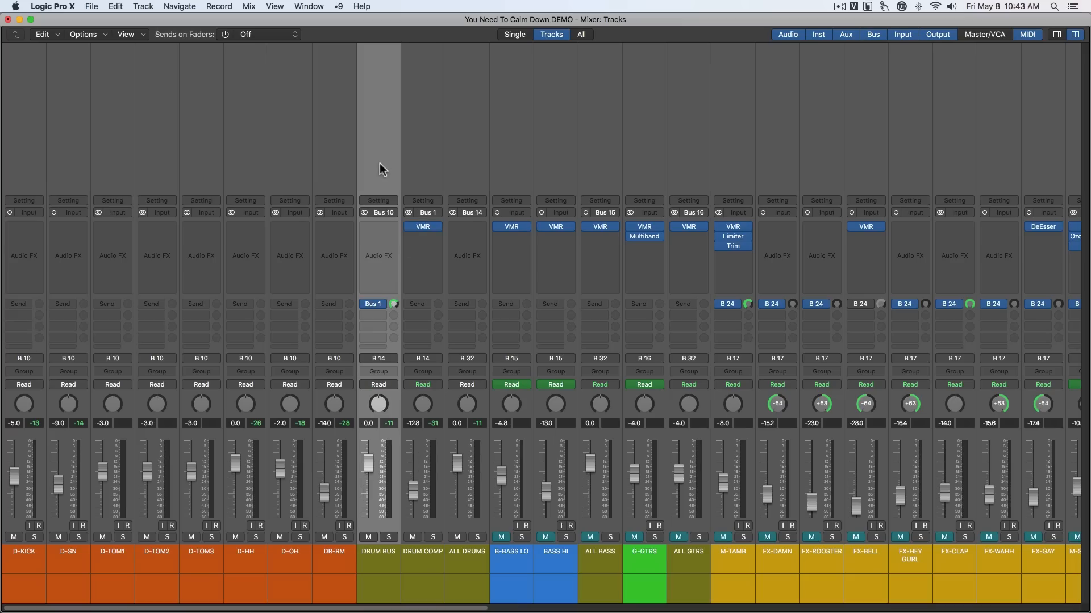
pyautogui.click(382, 304)
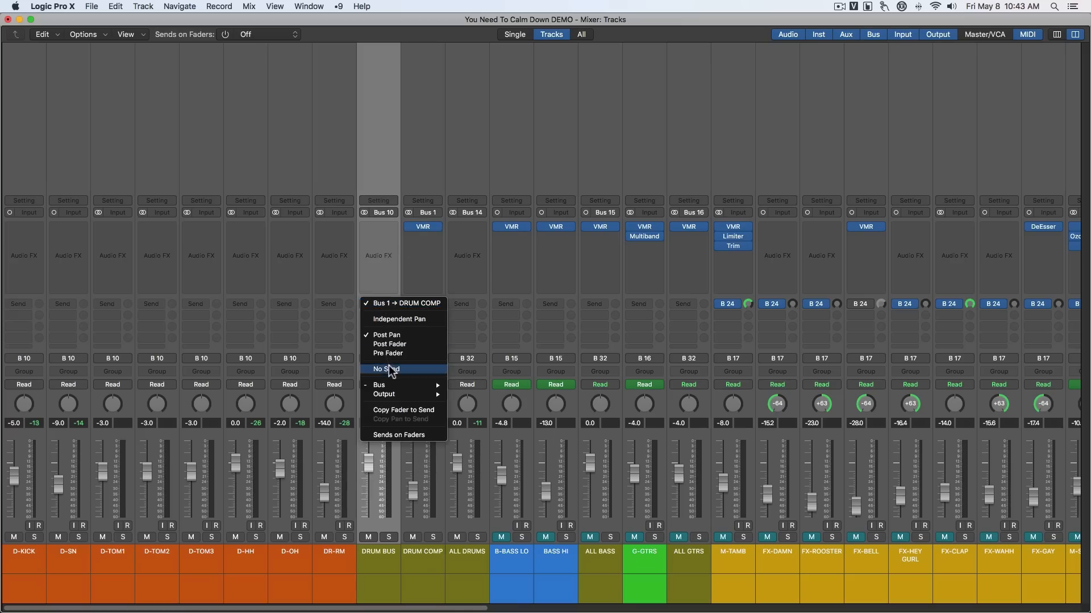
pyautogui.click(388, 365)
pyautogui.click(376, 304)
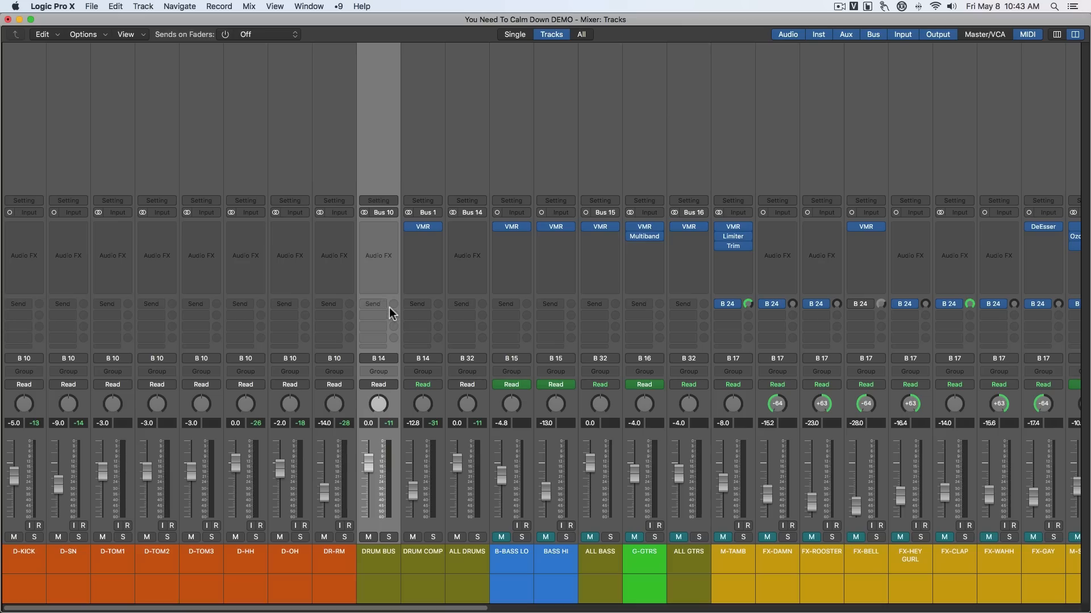
# Add Bus 1 sends to DRUM COMP at 0.0 dB on the channels D-KICK through D-TOM3
pyautogui.click(16, 165)
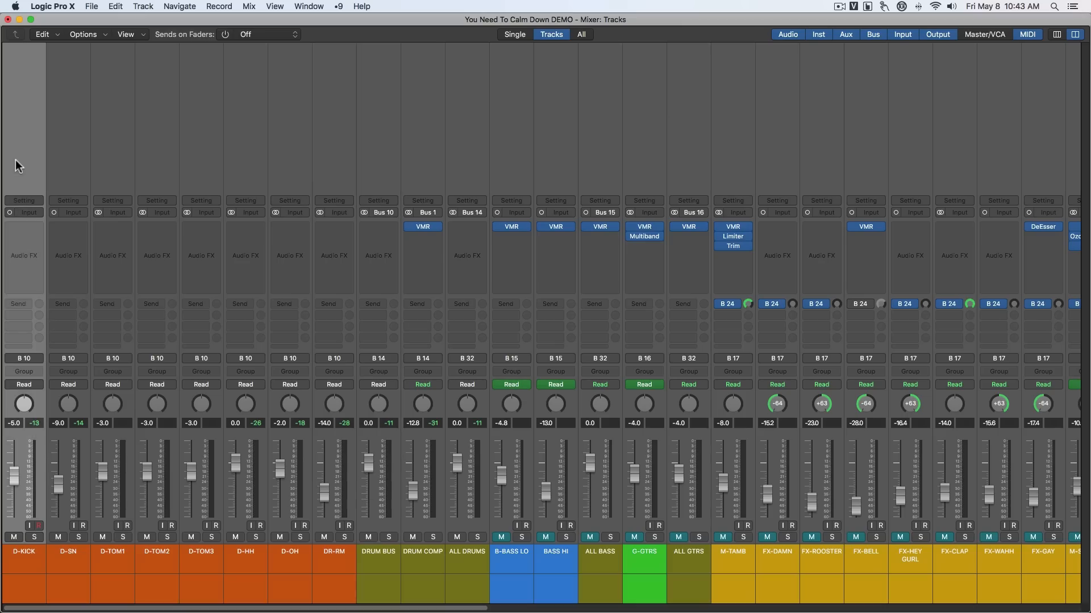
pyautogui.keyDown('shift'); pyautogui.click(193, 168); pyautogui.keyUp('shift')
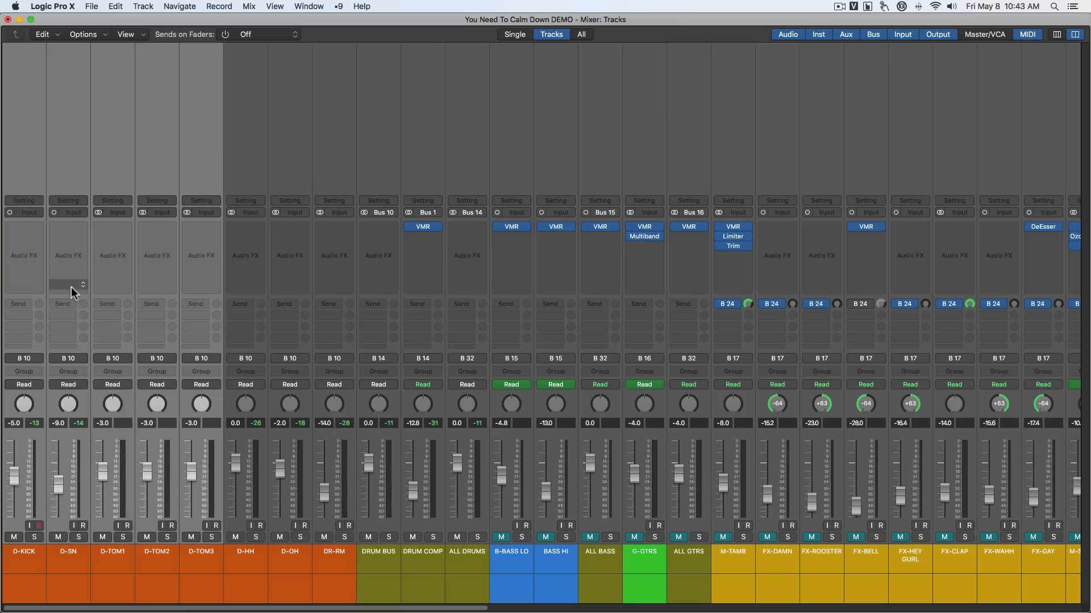
pyautogui.click(19, 304)
pyautogui.moveTo(34, 369)
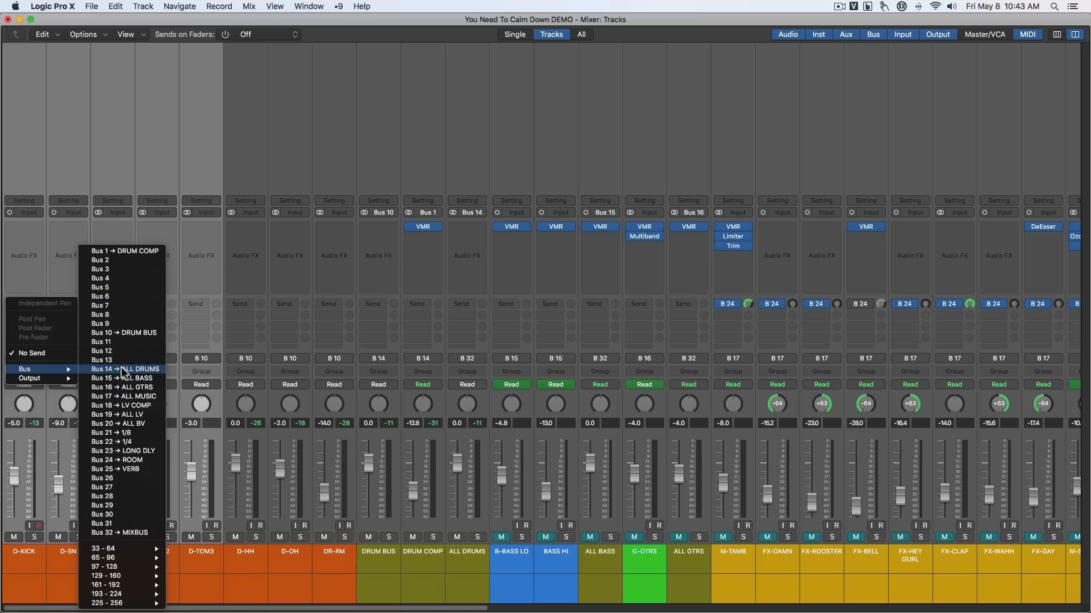
pyautogui.click(112, 250)
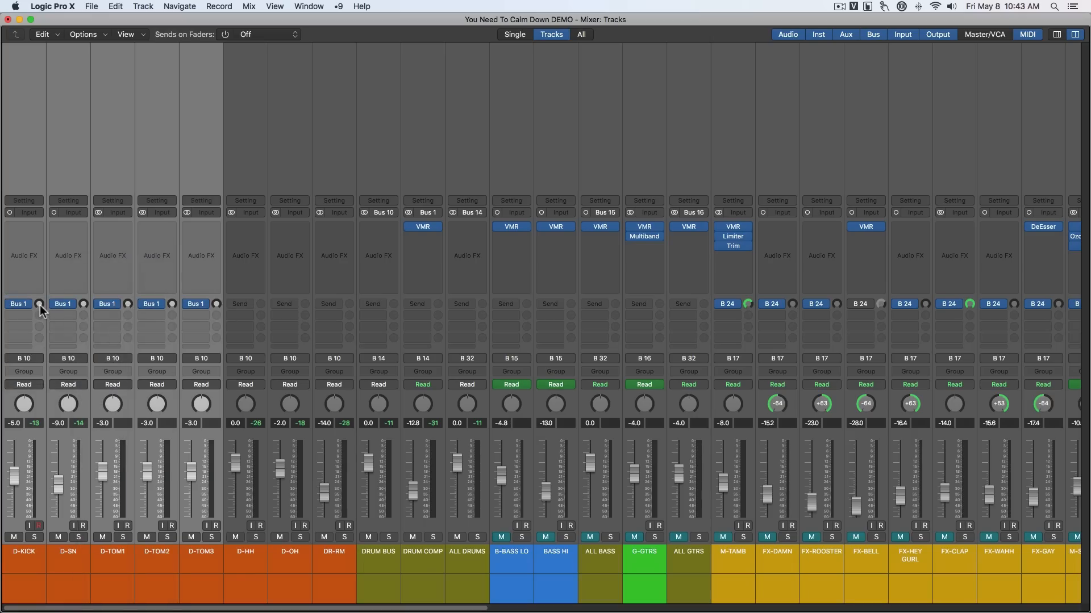
pyautogui.keyDown('alt'); pyautogui.click(40, 305); pyautogui.keyUp('alt')
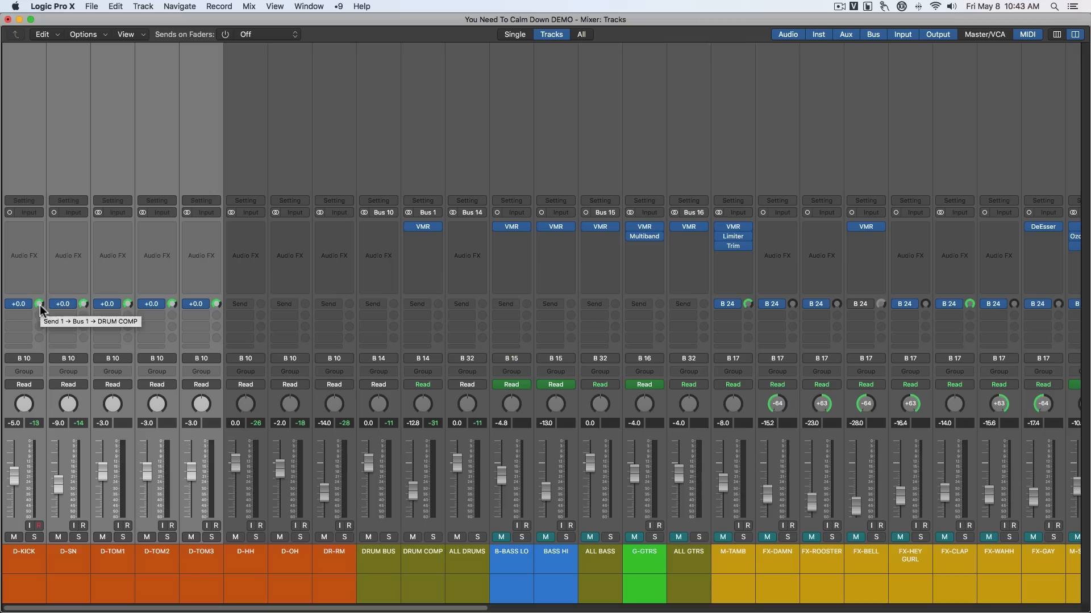
# Pull the DRUM COMP fader to -∞, blend it up to -10.8 dB, and compare the channel muted and unmuted
pyautogui.click(410, 555)
pyautogui.click(411, 491)
pyautogui.moveTo(411, 492); pyautogui.dragTo(418, 563)
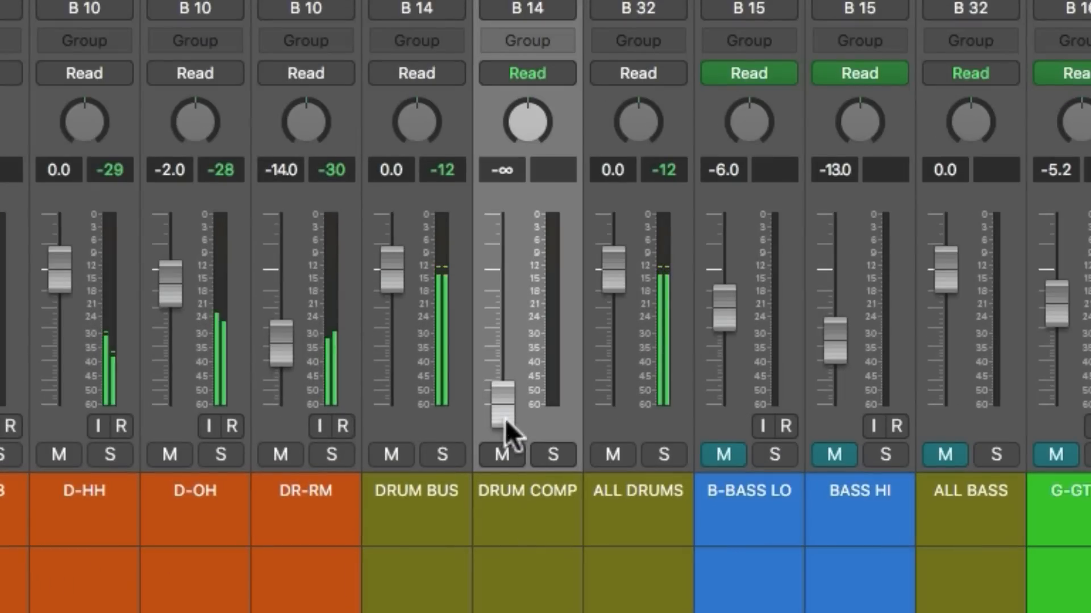
pyautogui.moveTo(414, 520); pyautogui.dragTo(414, 513)
pyautogui.moveTo(503, 389); pyautogui.dragTo(503, 333)
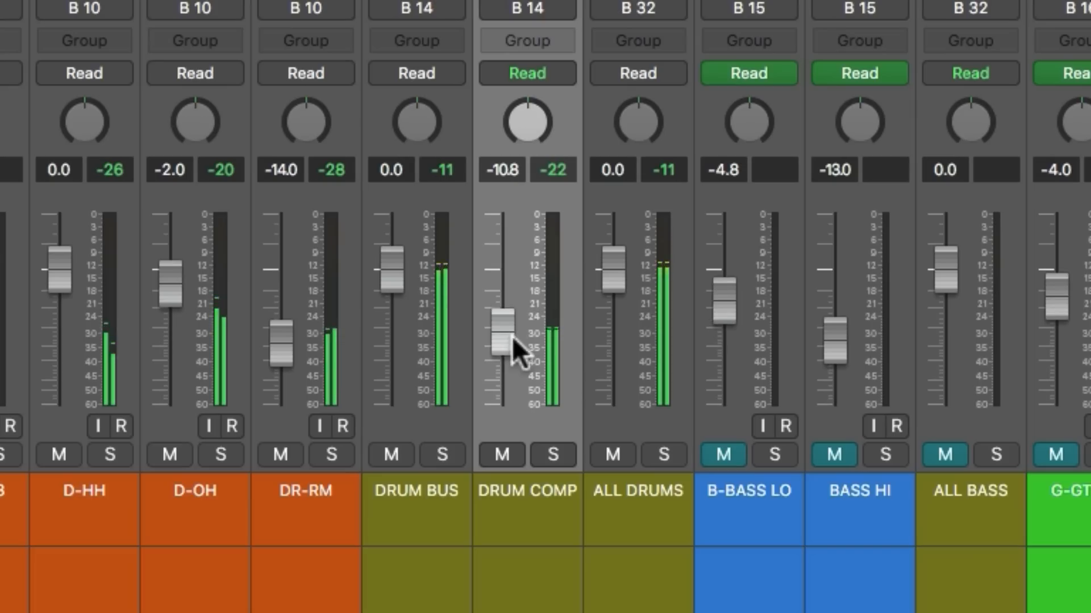
pyautogui.click(499, 458)
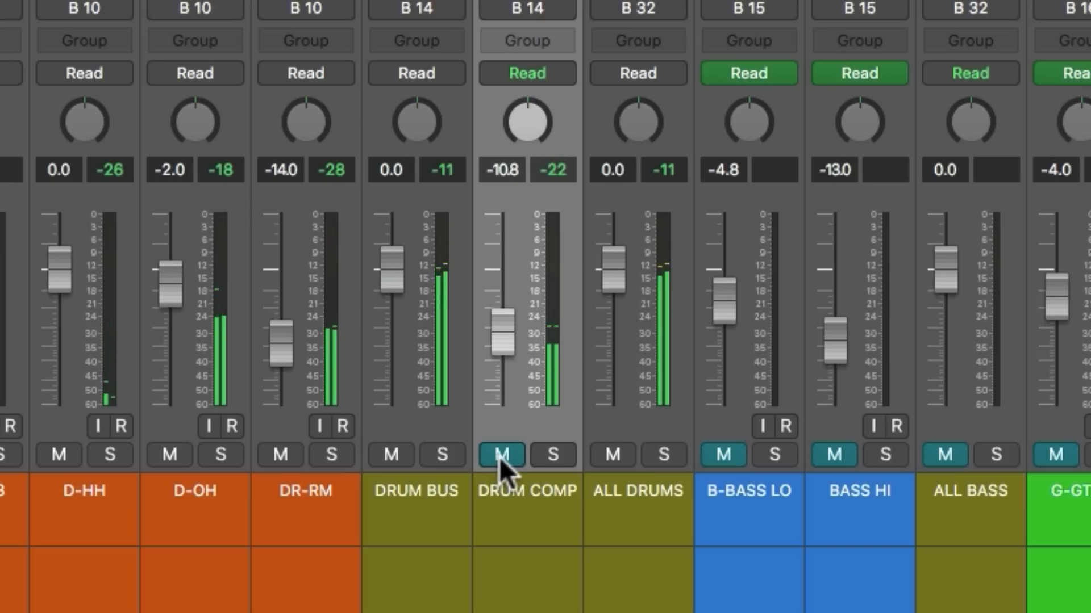
pyautogui.click(499, 458)
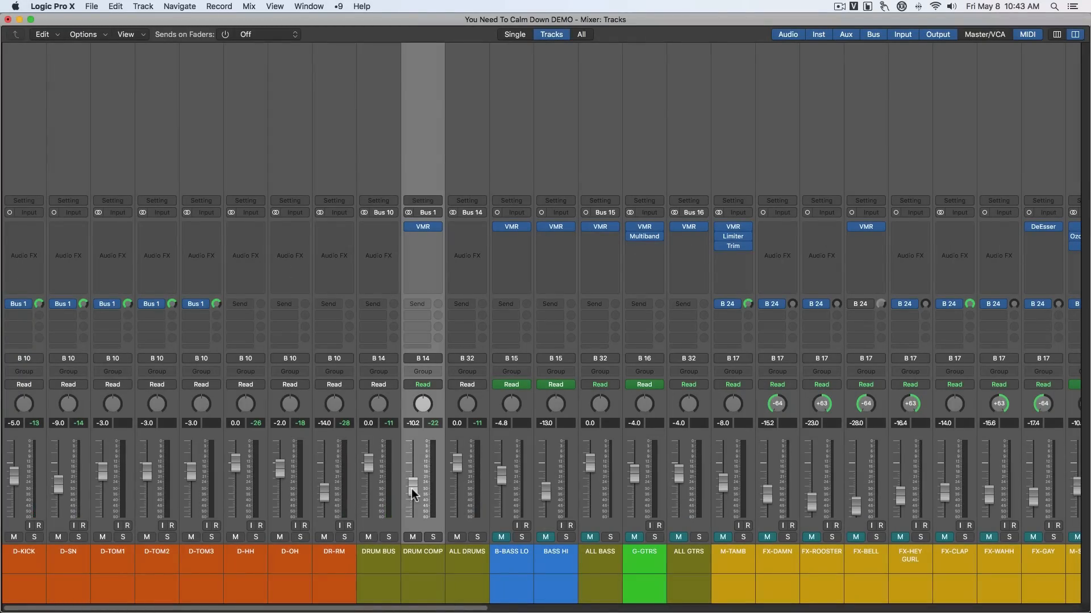
# Turn down the attack of The Monster on DRUM COMP and close the plug-in window
pyautogui.click(420, 226)
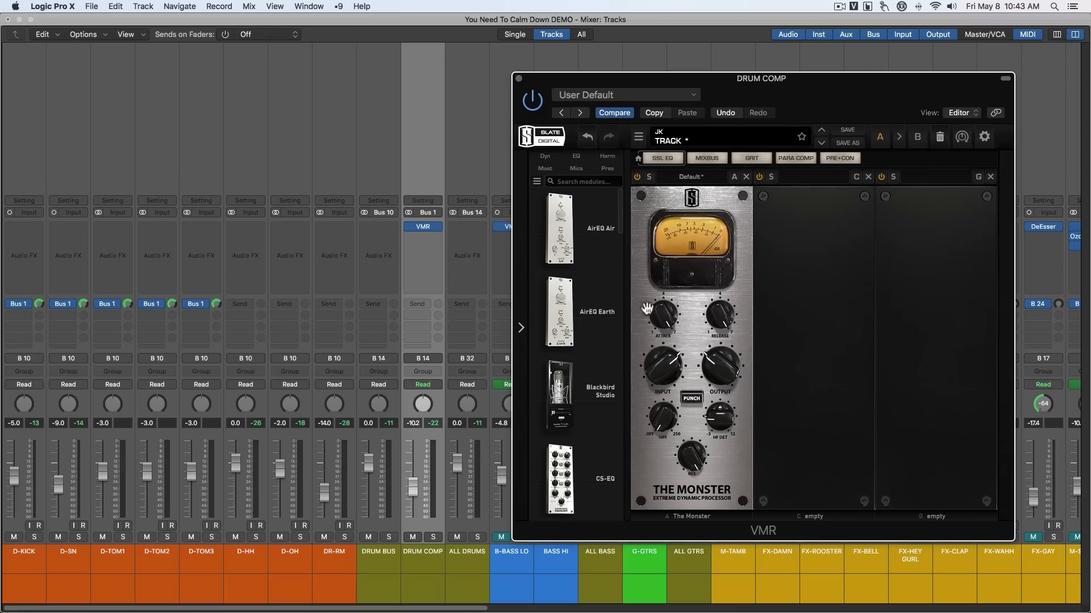
pyautogui.moveTo(661, 323); pyautogui.dragTo(659, 489)
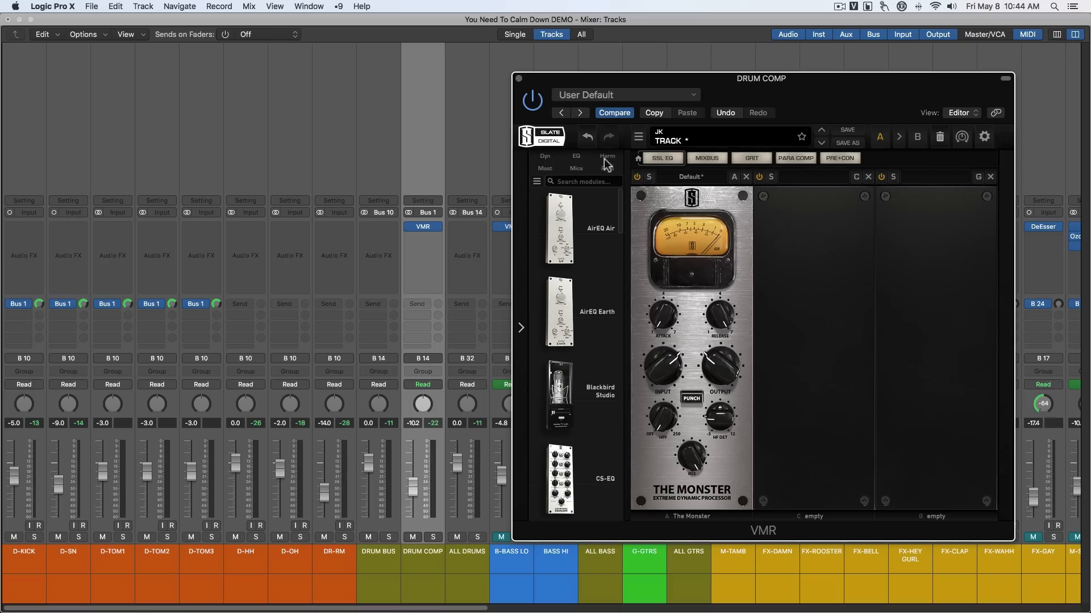
pyautogui.moveTo(661, 329)
pyautogui.click(518, 78)
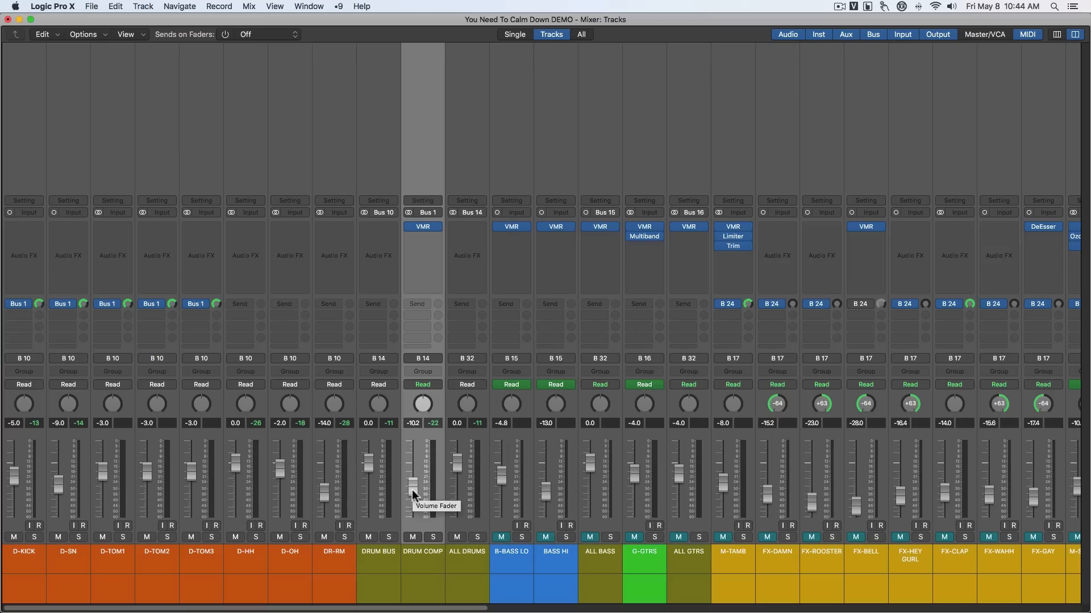
# Blend the DRUM COMP fader from -∞ up to -9.0 dB and compare the drums with it muted and unmuted
pyautogui.moveTo(412, 493); pyautogui.dragTo(416, 528)
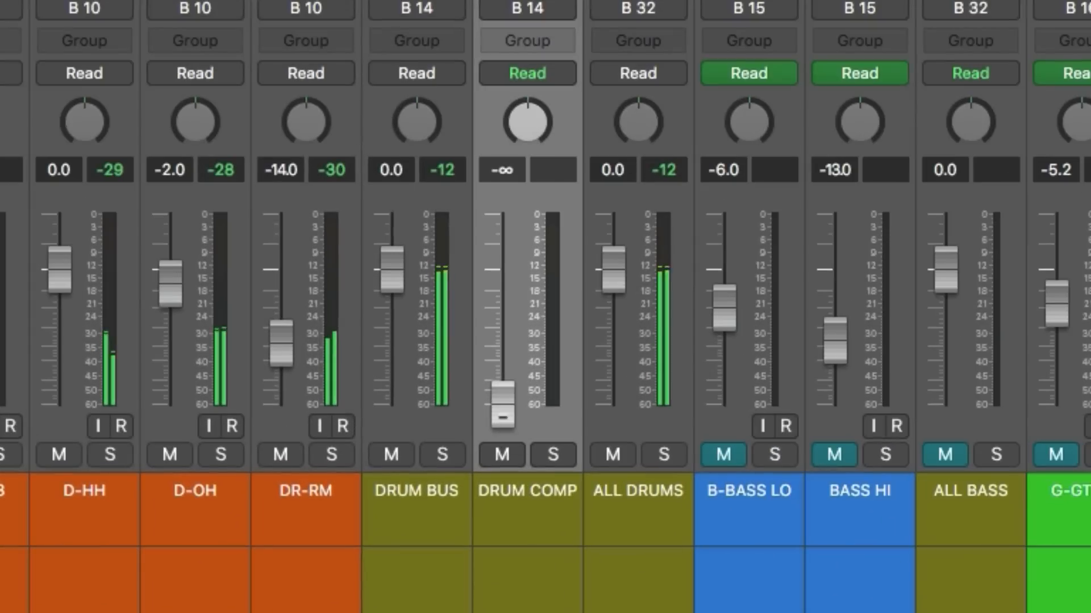
pyautogui.moveTo(415, 523); pyautogui.dragTo(414, 504)
pyautogui.moveTo(503, 356); pyautogui.dragTo(503, 323)
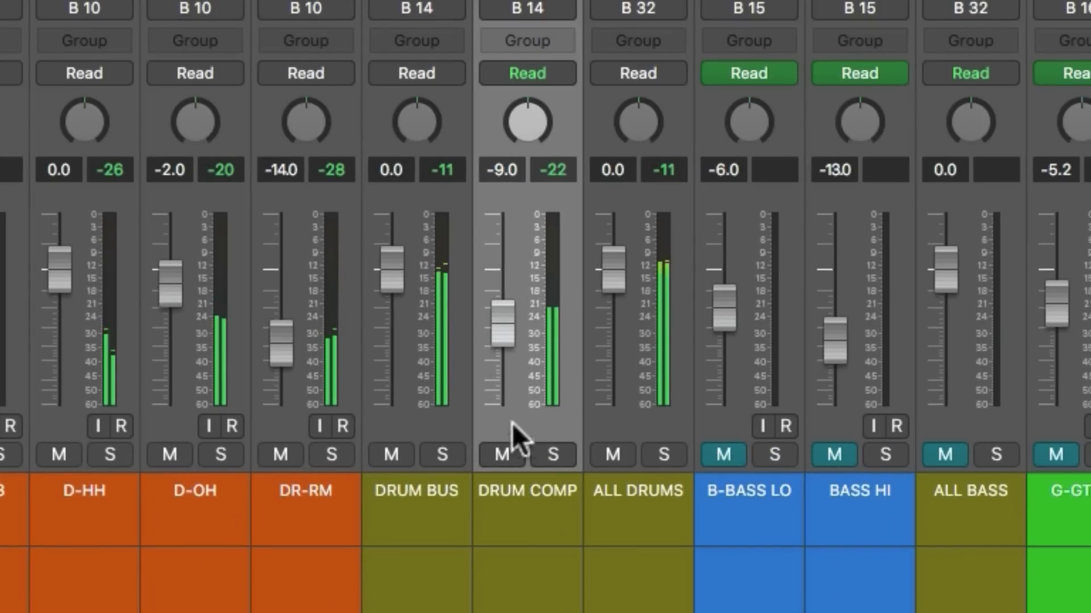
pyautogui.click(499, 451)
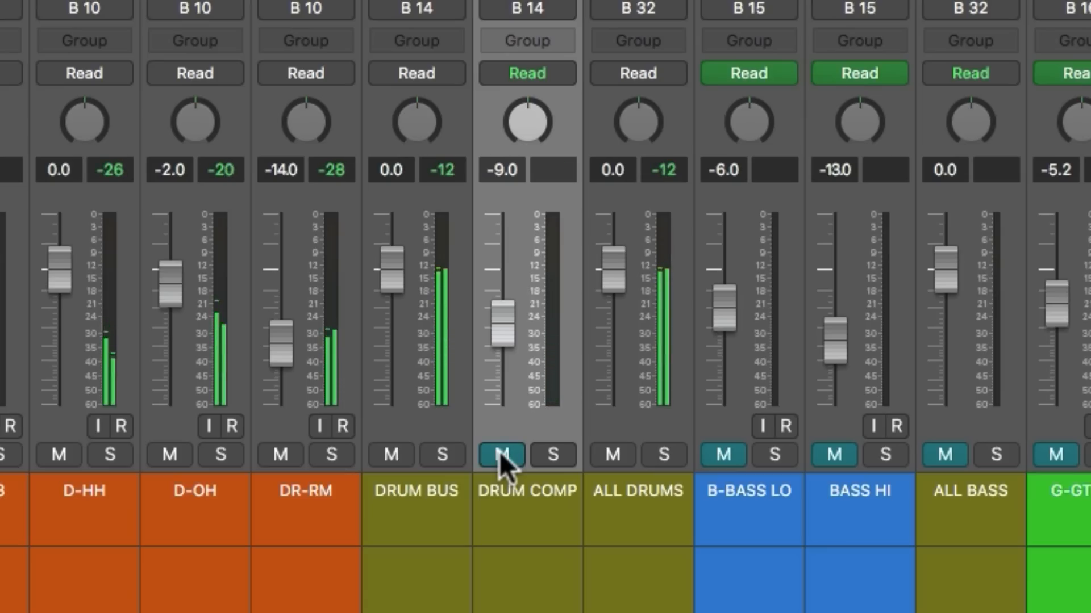
pyautogui.click(499, 451)
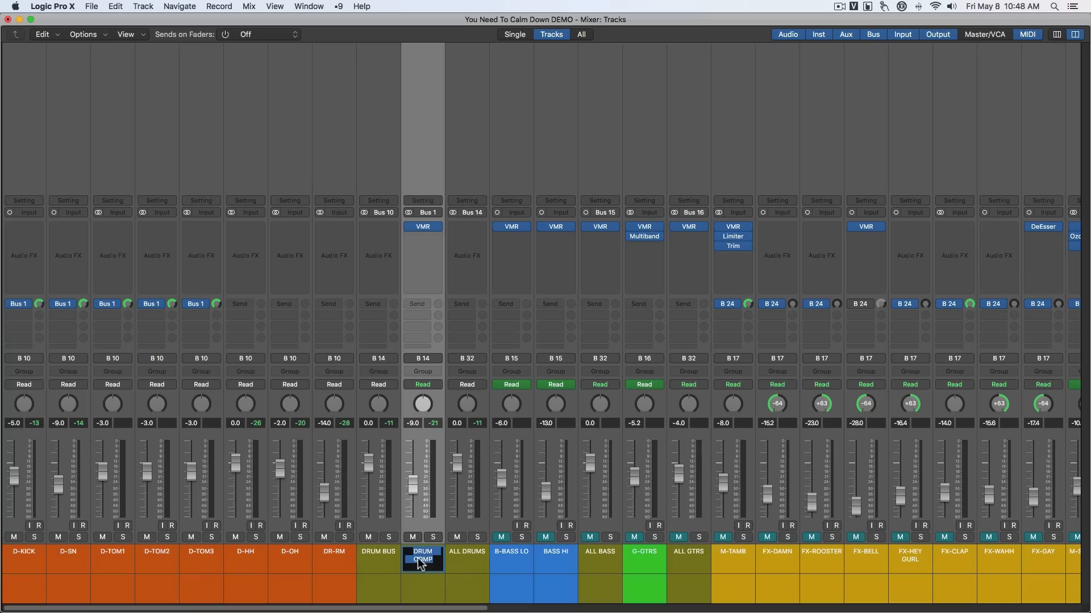
# Rename the DRUM COMP channel as SHELL COMP
pyautogui.write('s')
pyautogui.write('LL COMP')
pyautogui.press('Return')
# Add Bus 1 sends to SHELL COMP on D-HH, D-OH and DR-RM and set them to 0.0 dB
pyautogui.click(259, 561)
pyautogui.keyDown('shift'); pyautogui.click(341, 563); pyautogui.keyUp('shift')
pyautogui.click(236, 309)
pyautogui.moveTo(262, 368)
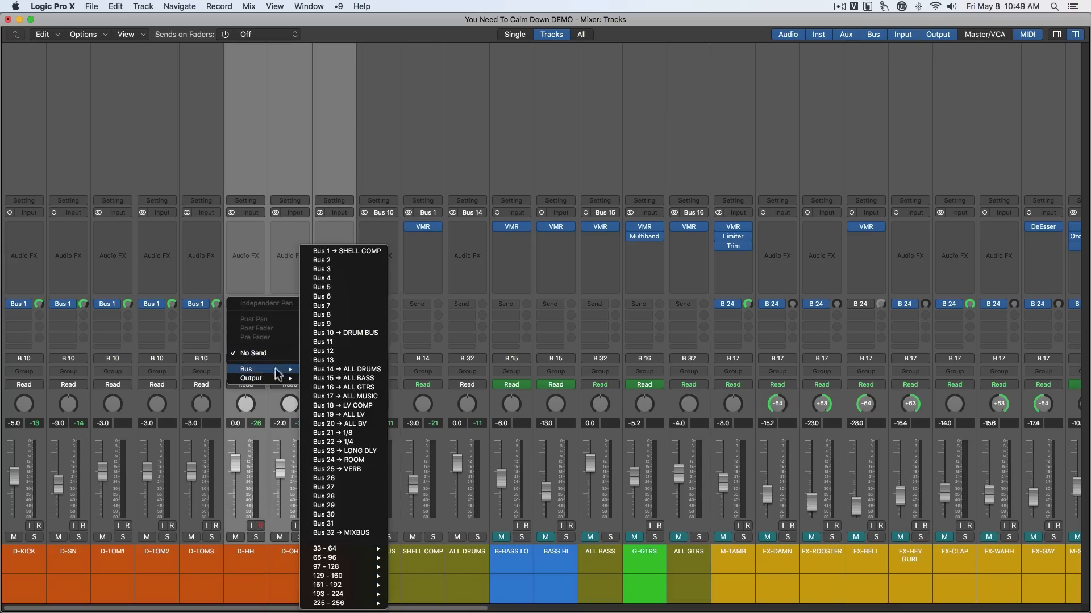
pyautogui.click(319, 250)
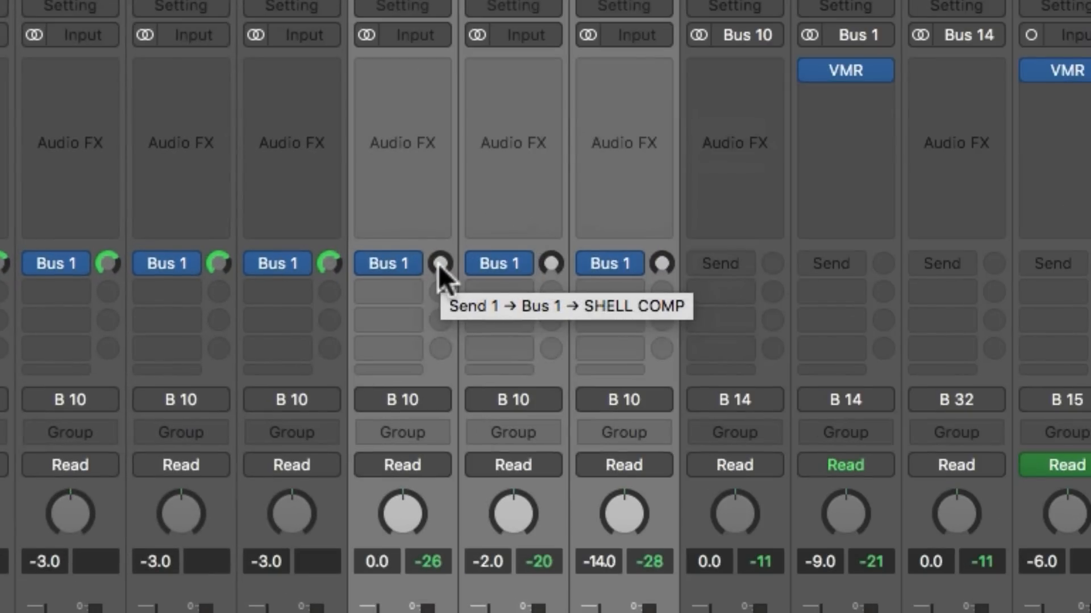
pyautogui.moveTo(438, 264)
pyautogui.mouseDown()
pyautogui.moveTo(438, 218)
pyautogui.moveTo(434, 265)
pyautogui.mouseUp()
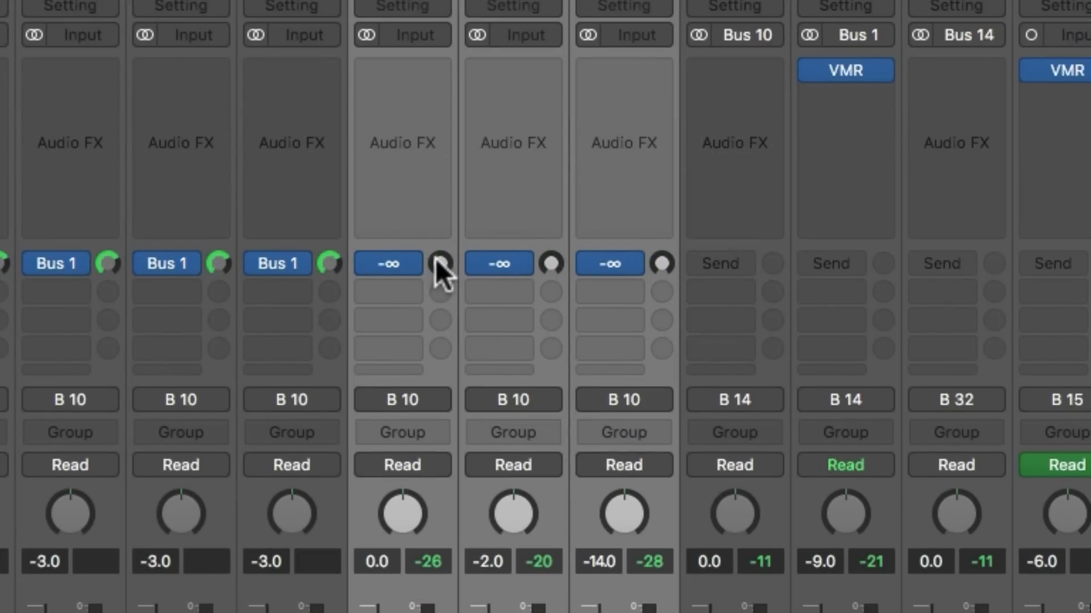
pyautogui.keyDown('alt'); pyautogui.click(440, 263); pyautogui.keyUp('alt')
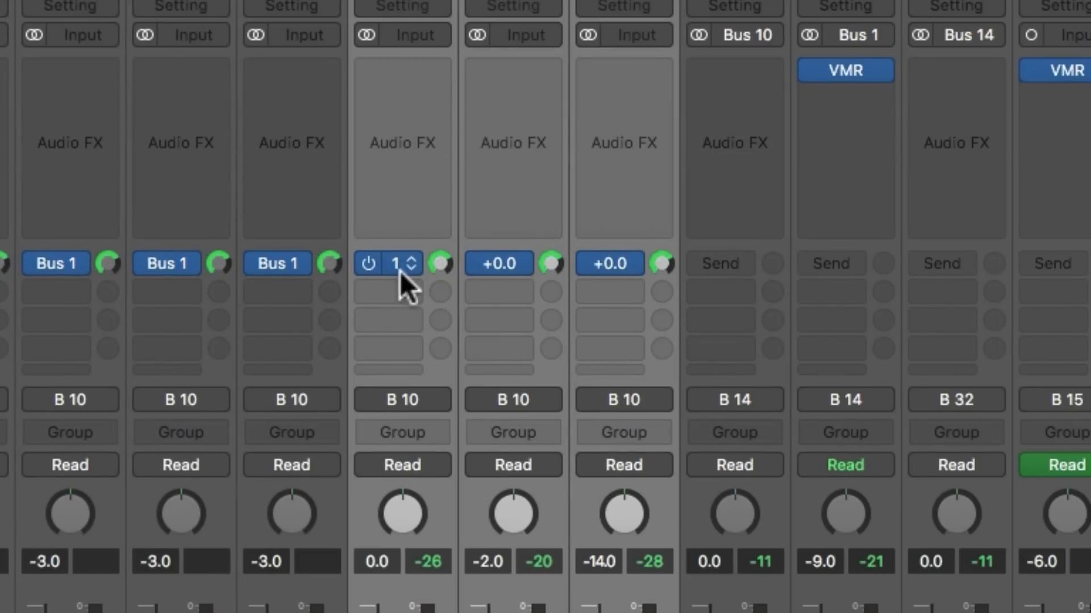
# Lower the D-HH, D-OH and DR-RM sends through -16.6 dB to -∞, and raise them slightly during playback
pyautogui.moveTo(437, 270); pyautogui.dragTo(437, 278)
pyautogui.moveTo(439, 321); pyautogui.dragTo(441, 426)
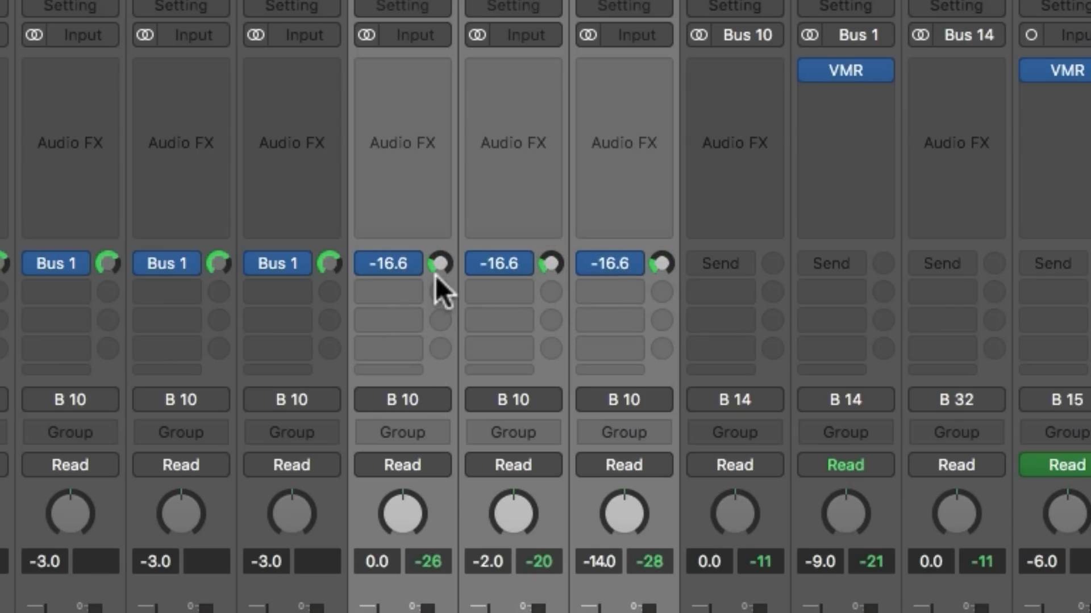
pyautogui.moveTo(442, 260); pyautogui.dragTo(444, 304)
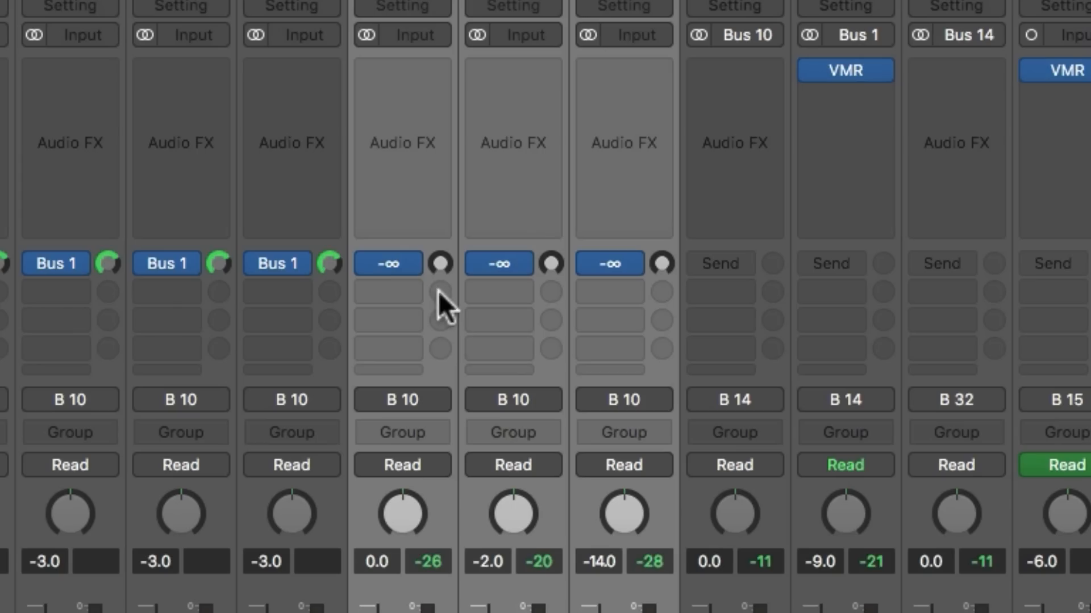
pyautogui.press('space')
pyautogui.moveTo(441, 267); pyautogui.dragTo(444, 179)
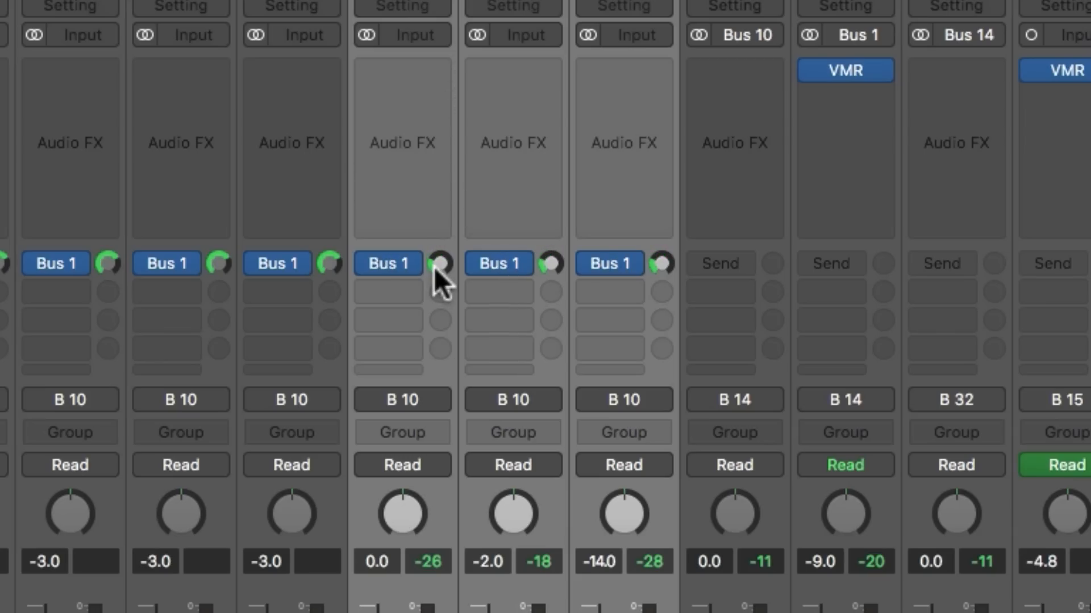
pyautogui.moveTo(435, 267)
pyautogui.mouseDown()
pyautogui.moveTo(434, 190)
pyautogui.moveTo(438, 267)
pyautogui.mouseUp()
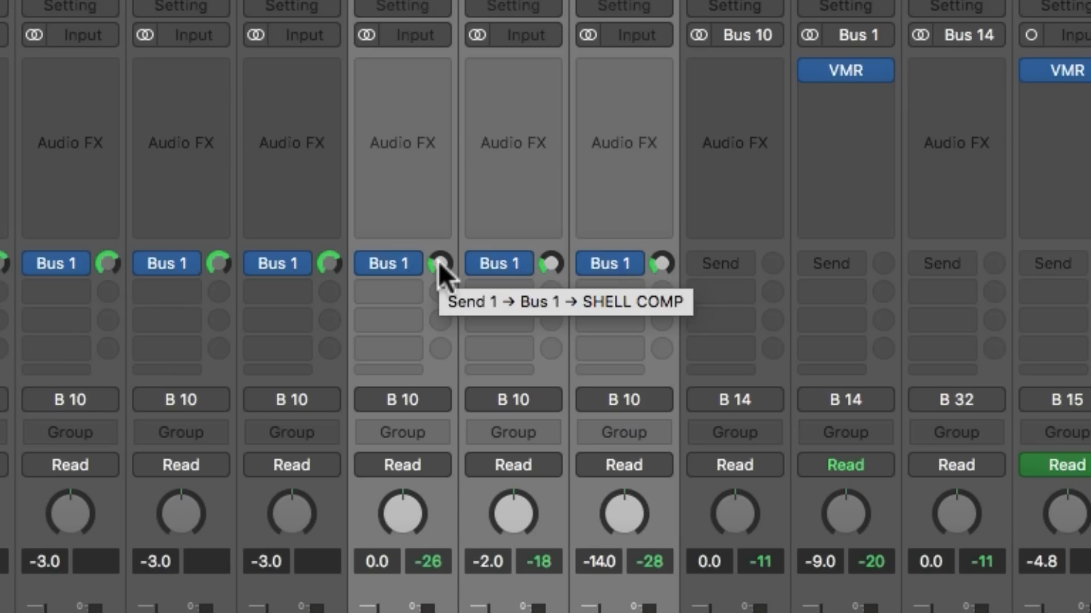
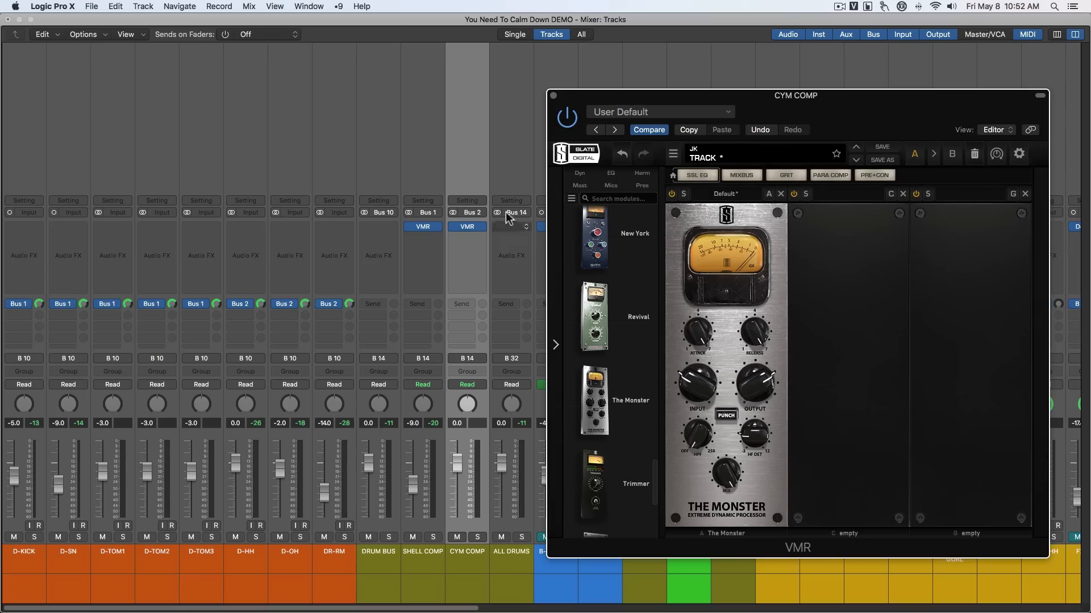
# Switch between the CYM COMP and SHELL COMP channels, ending on CYM COMP
pyautogui.click(468, 178)
pyautogui.click(430, 166)
pyautogui.click(458, 180)
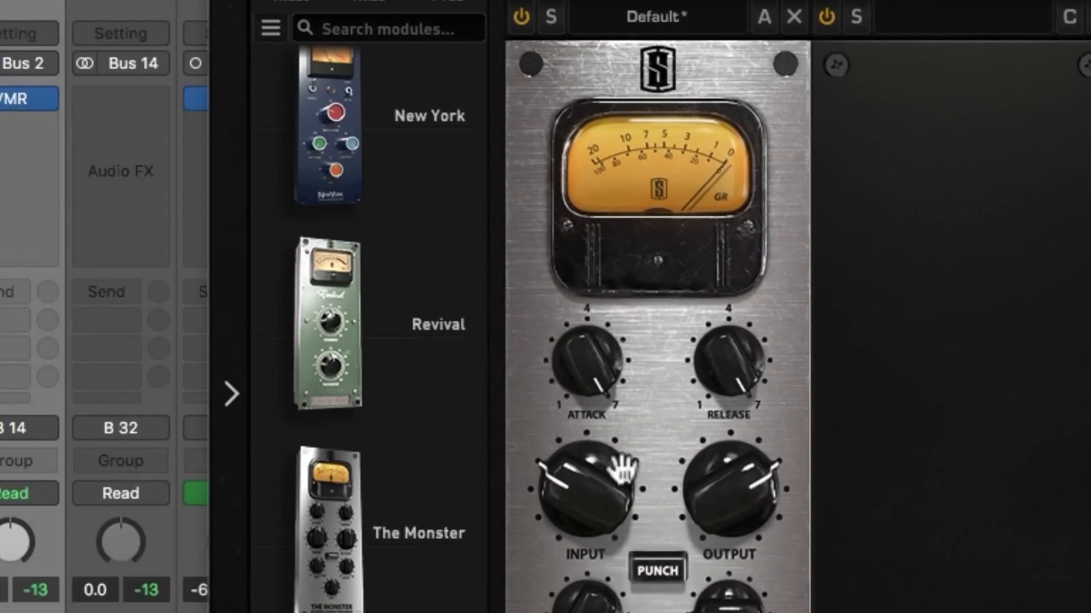
# Raise The Monster's input on CYM COMP to about 8.5 dB, lower its output, and compare the sound with the module bypassed
pyautogui.moveTo(622, 468); pyautogui.dragTo(611, 369)
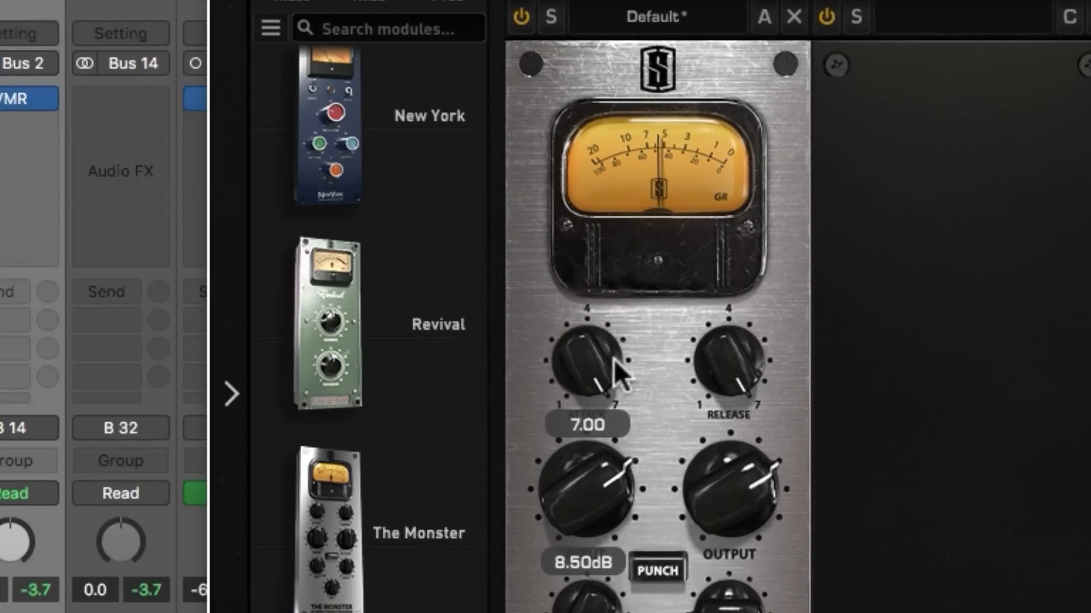
pyautogui.moveTo(580, 474); pyautogui.dragTo(528, 518)
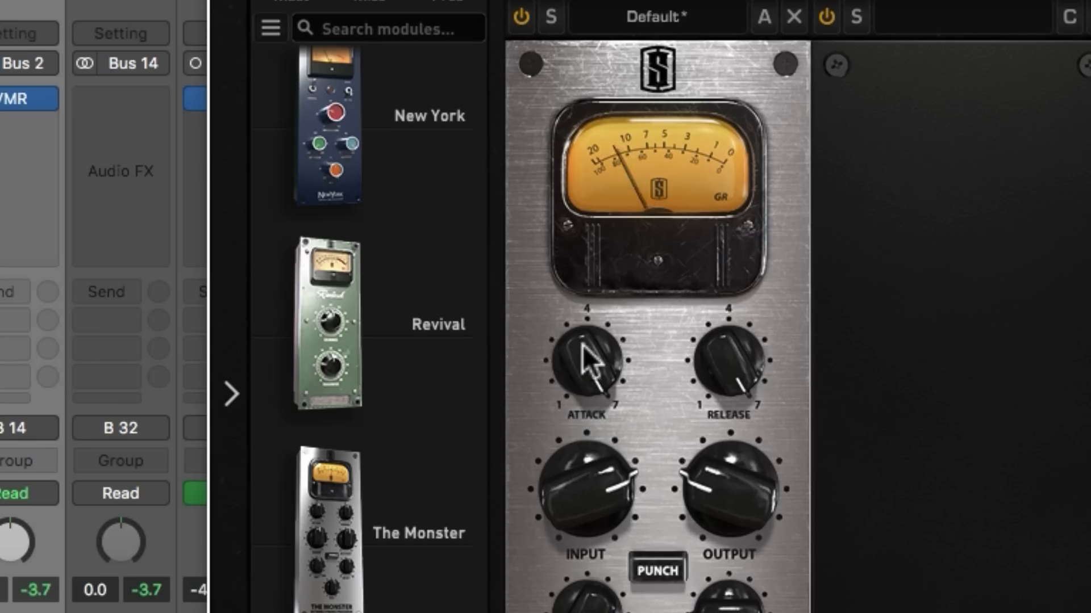
pyautogui.click(519, 22)
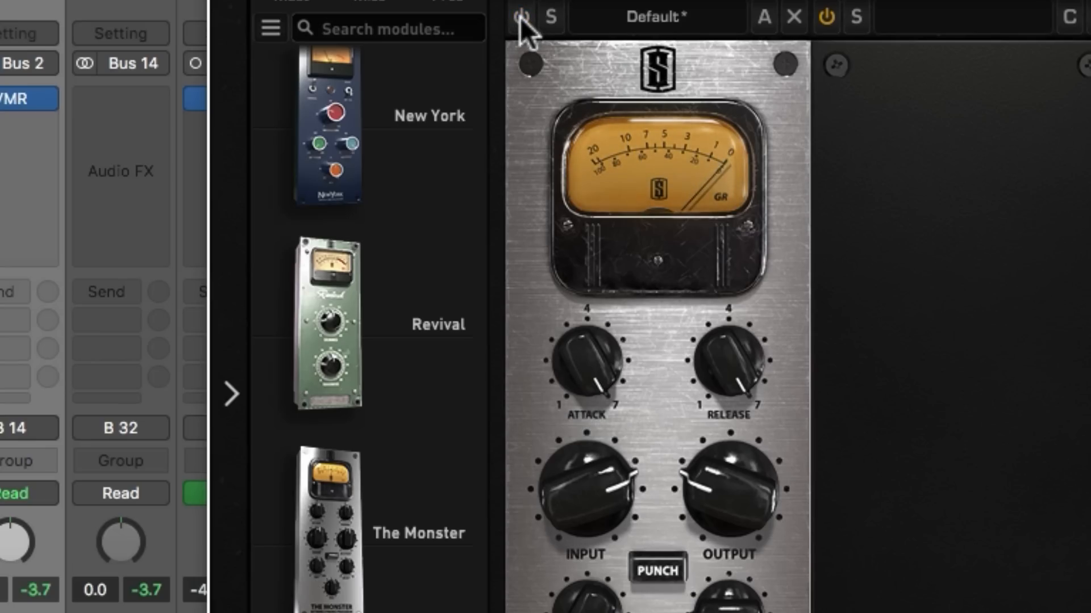
pyautogui.click(520, 18)
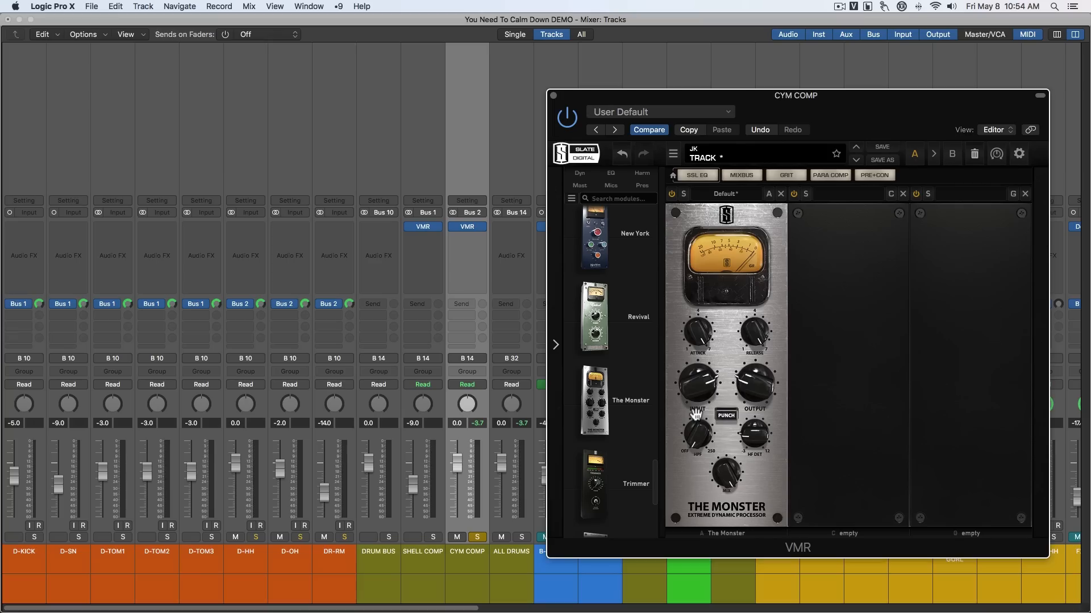
pyautogui.click(554, 95)
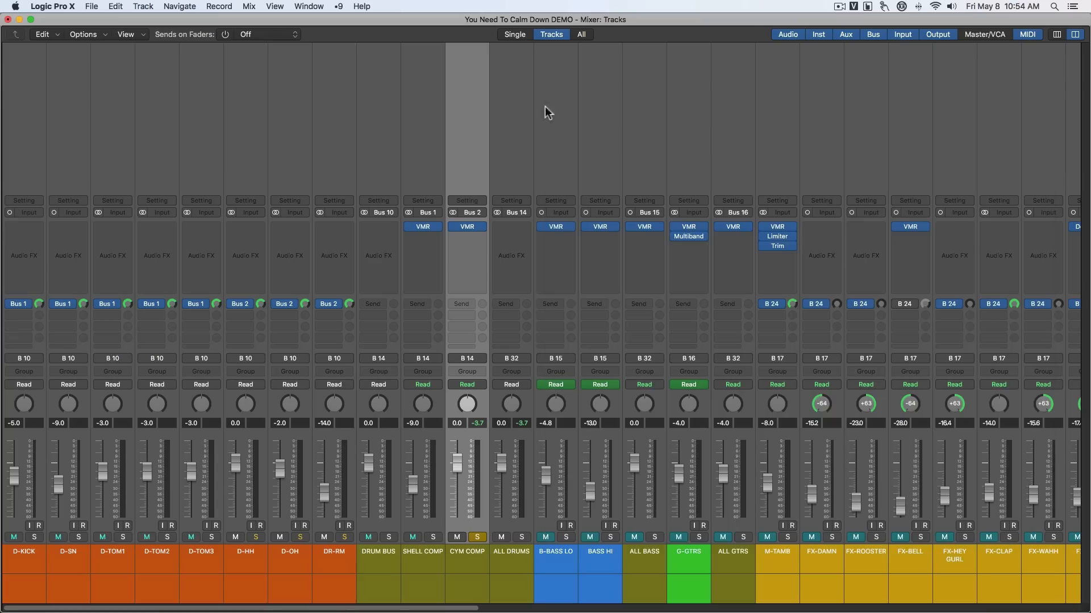
# Unsolo CYM COMP, pull its fader down to -∞, and raise it to -13.6 dB during playback
pyautogui.click(425, 157)
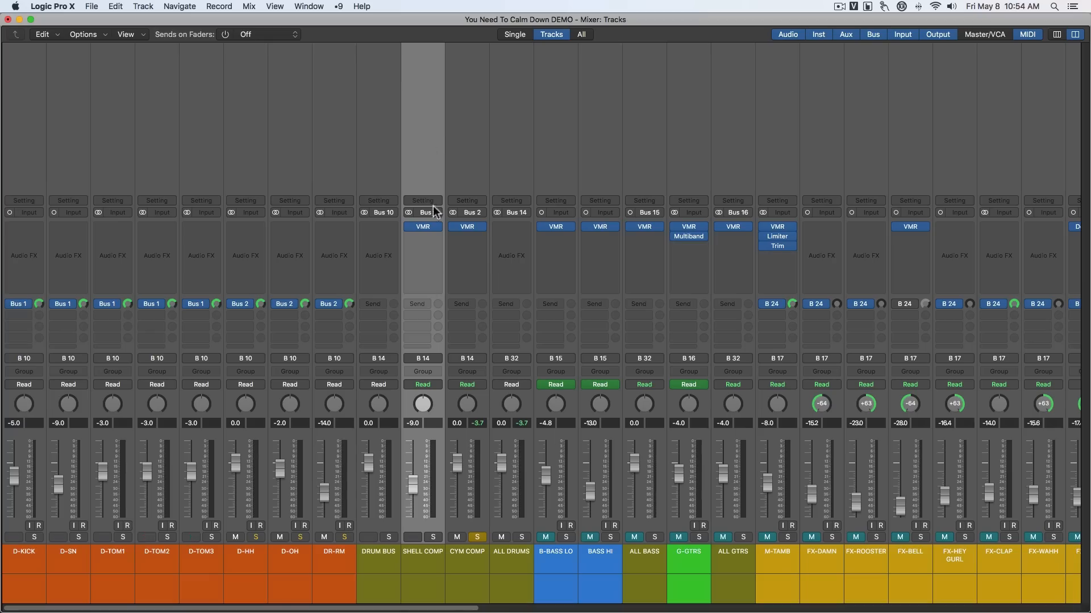
pyautogui.click(465, 175)
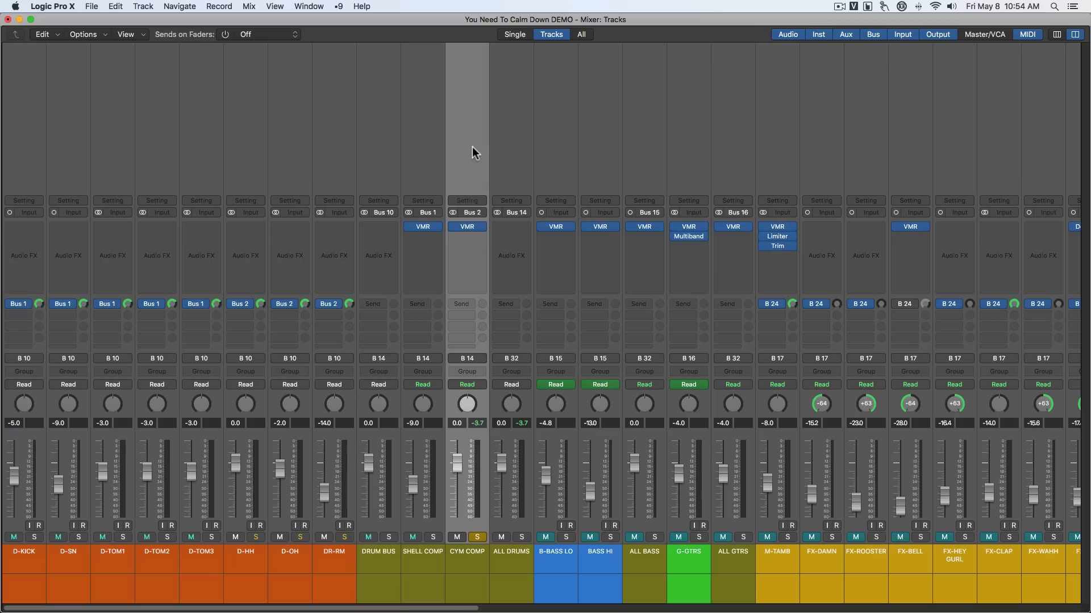
pyautogui.click(477, 537)
pyautogui.moveTo(457, 462); pyautogui.dragTo(458, 515)
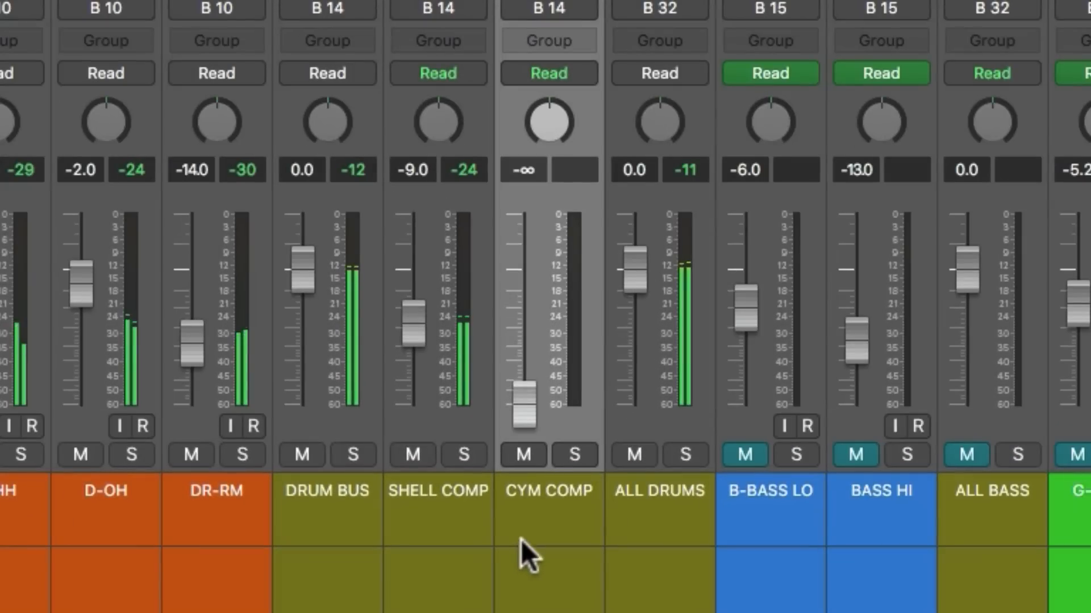
pyautogui.moveTo(517, 410); pyautogui.dragTo(516, 328)
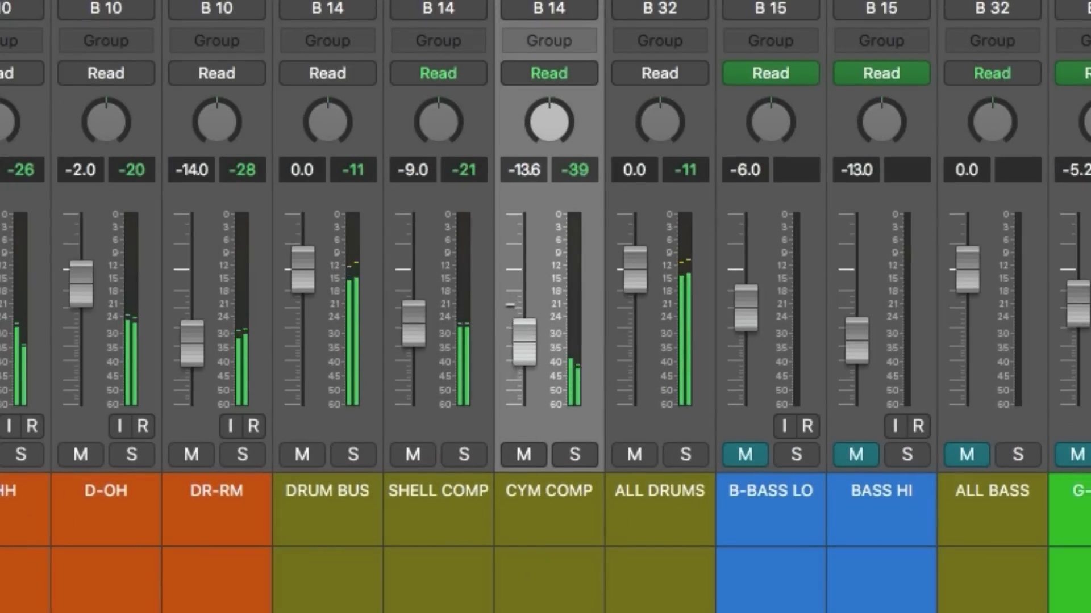
# Compare the drum mix with CYM COMP muted and unmuted, and nudge its fader to -13.4 dB
pyautogui.click(506, 454)
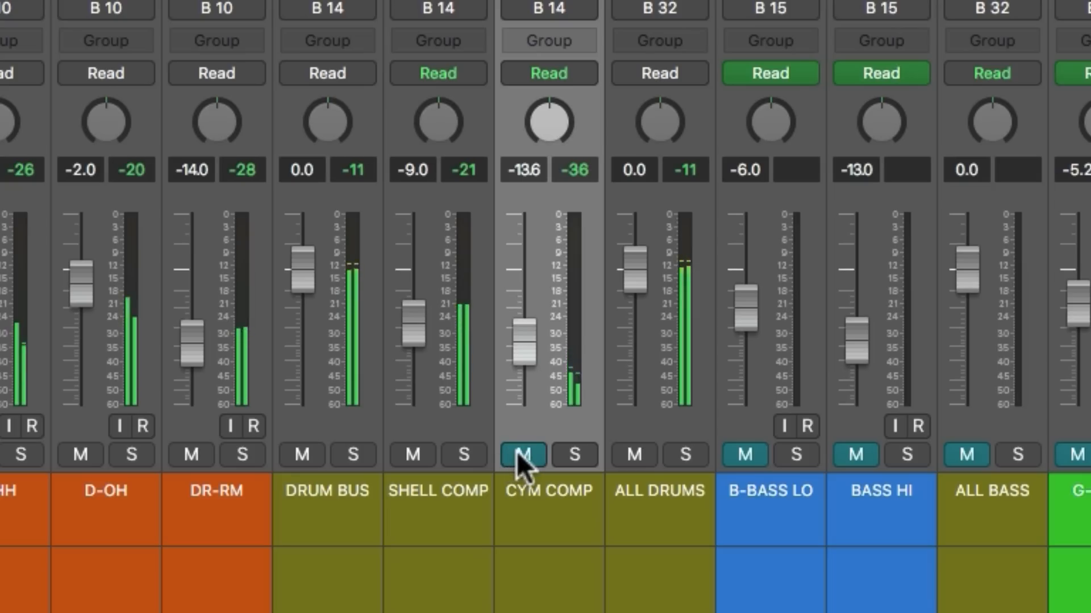
pyautogui.click(517, 454)
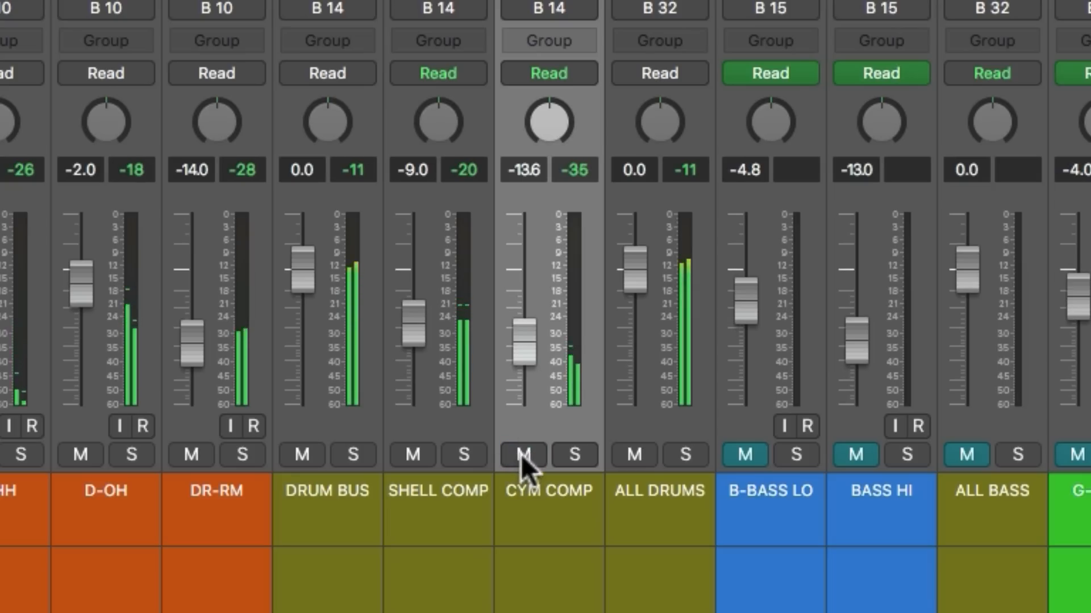
pyautogui.click(521, 455)
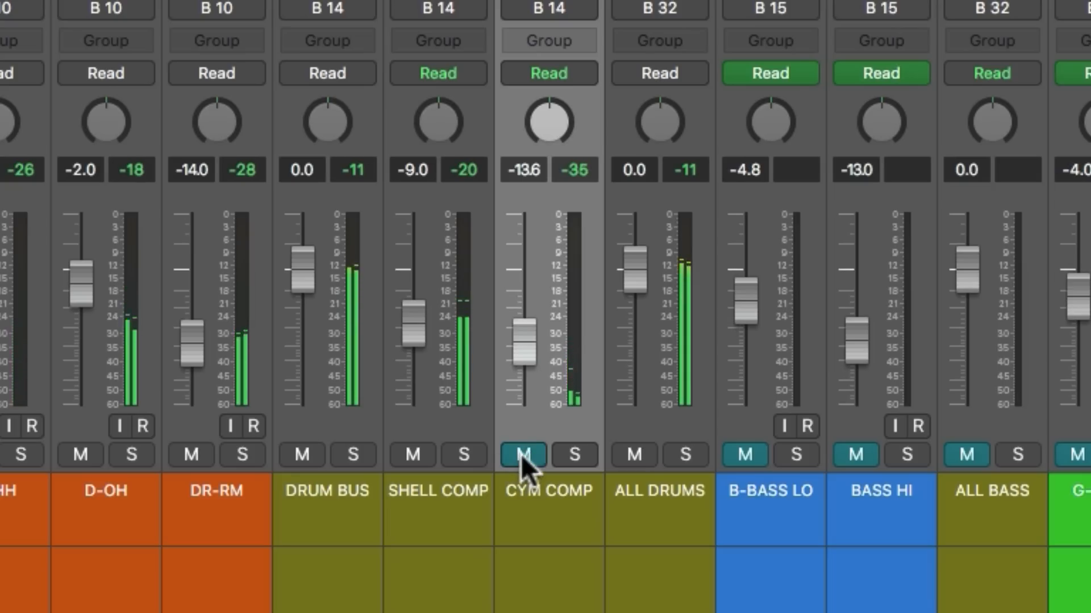
pyautogui.click(521, 454)
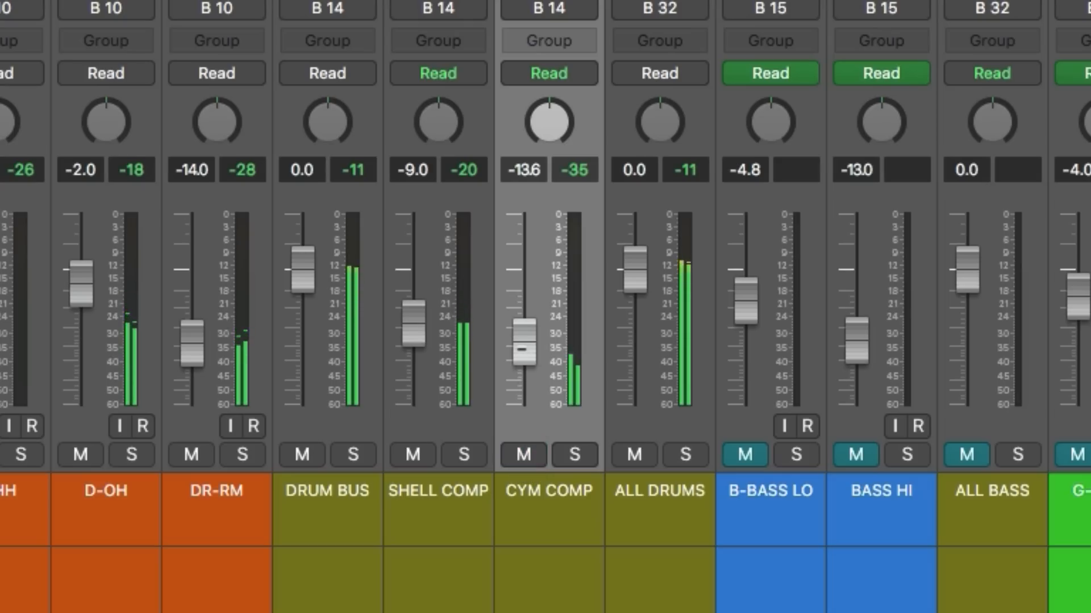
pyautogui.moveTo(523, 356); pyautogui.dragTo(522, 354)
pyautogui.click(520, 456)
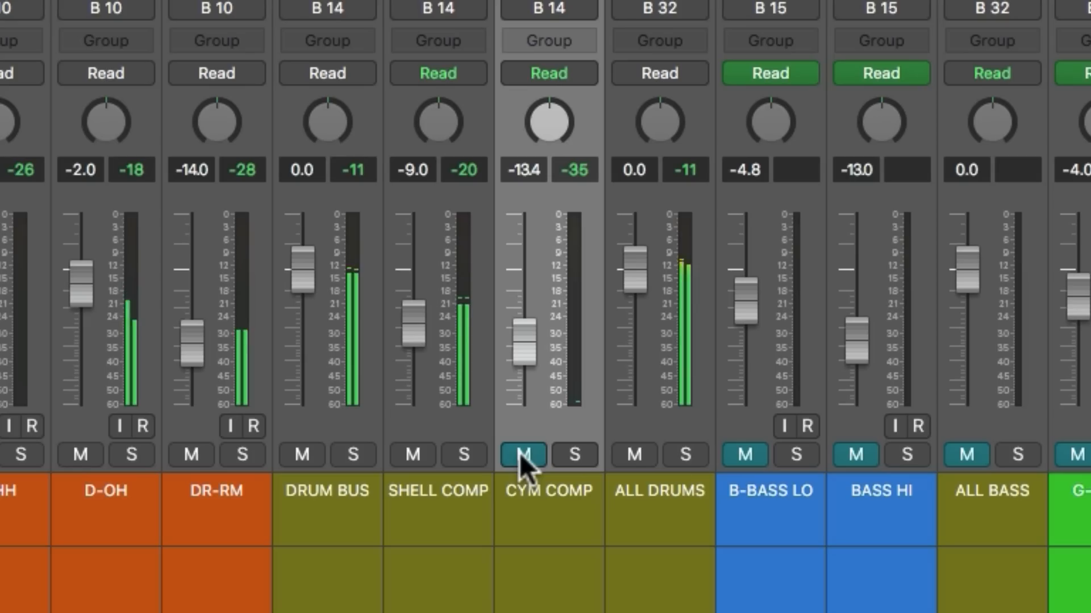
pyautogui.click(520, 455)
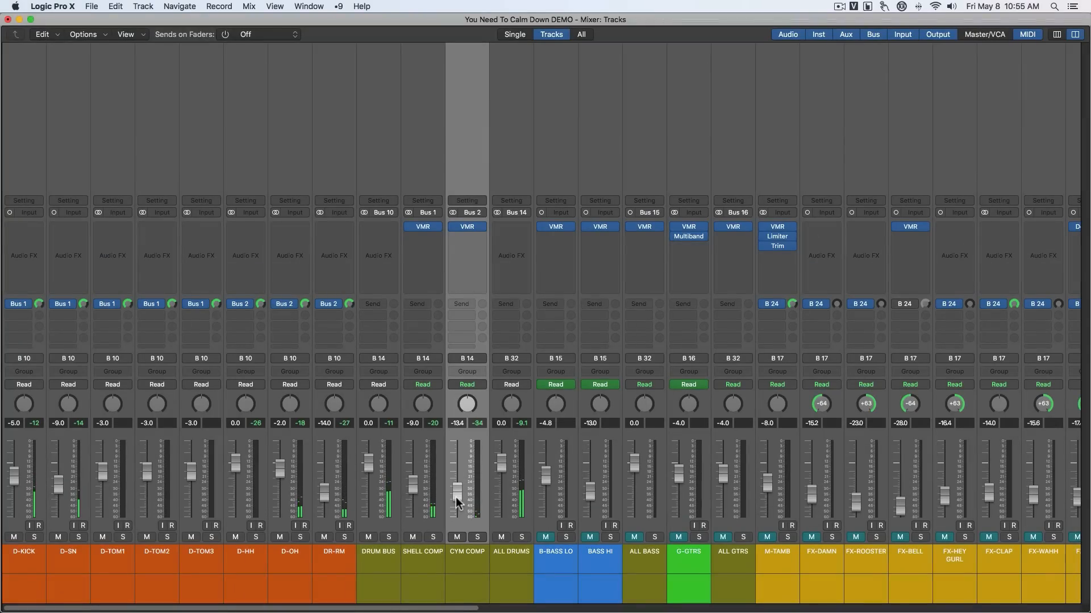
pyautogui.click(425, 558)
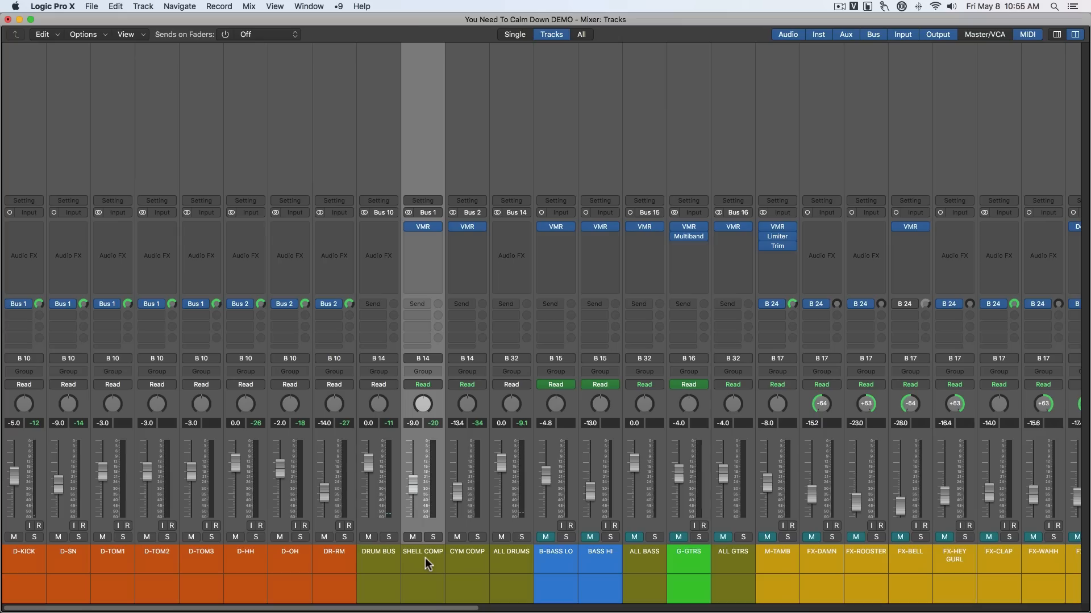
pyautogui.click(462, 560)
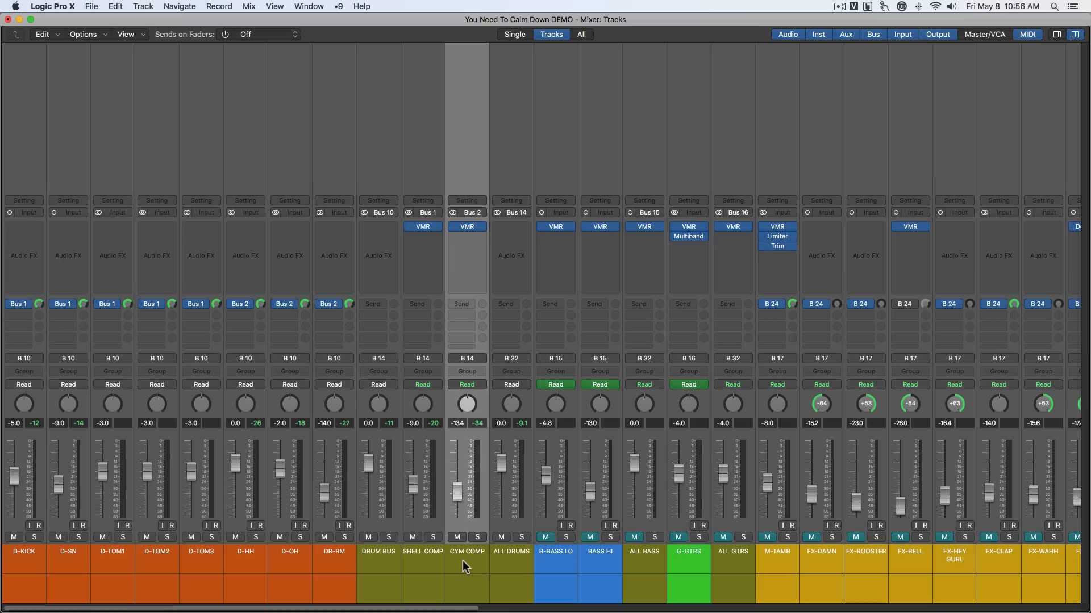
pyautogui.click(422, 554)
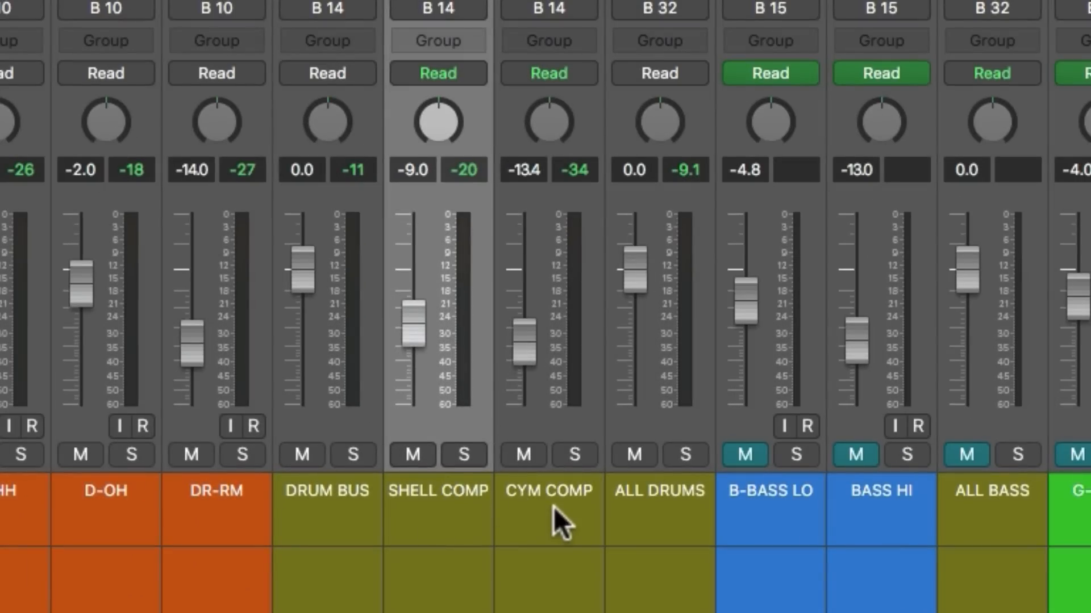
pyautogui.click(557, 506)
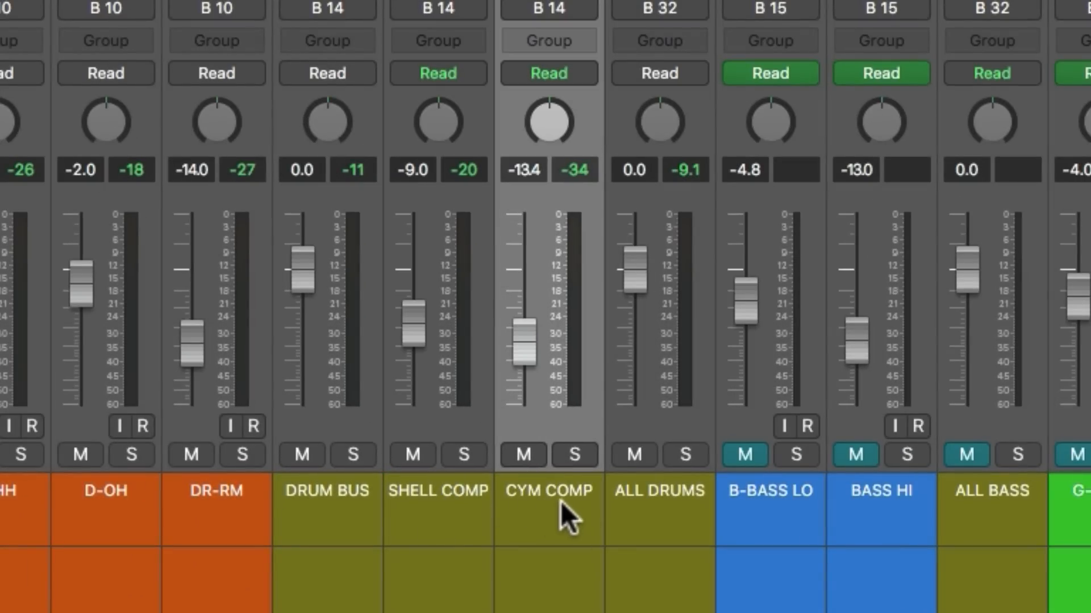
pyautogui.click(440, 487)
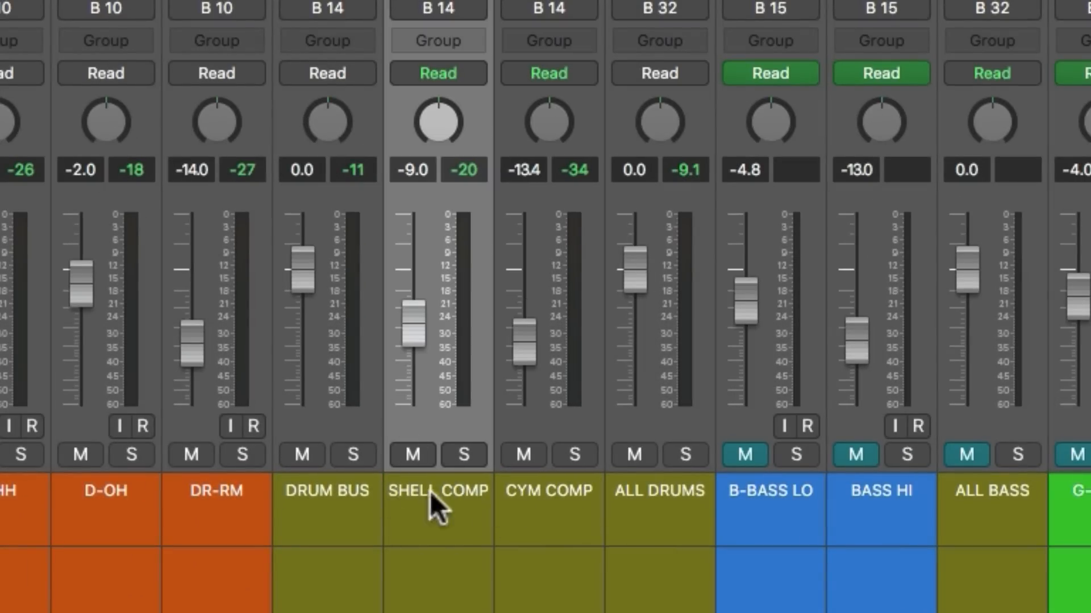
pyautogui.click(550, 495)
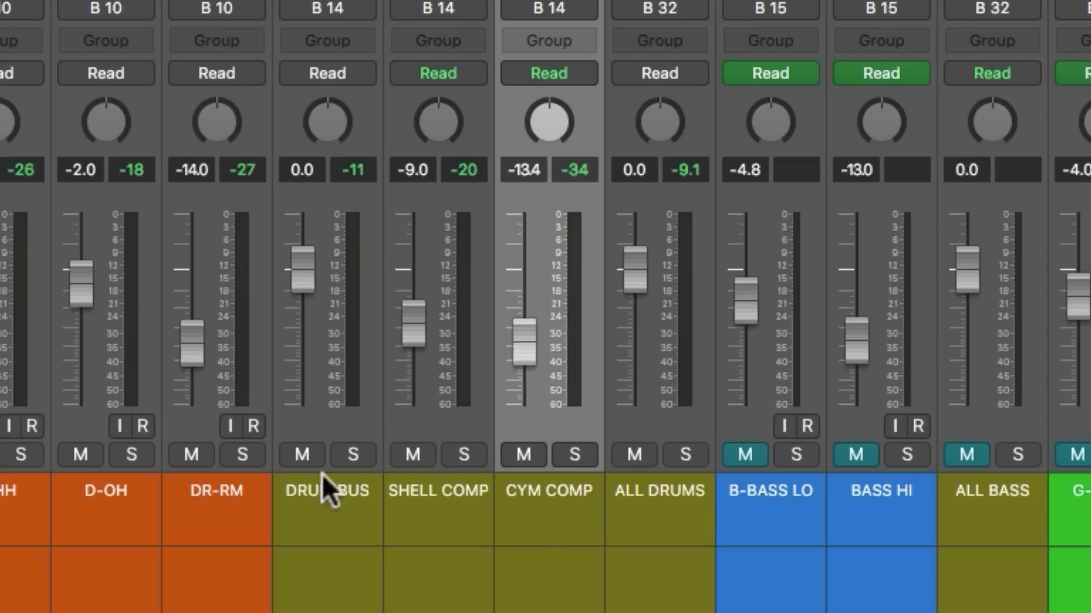
# Select ALL DRUMS, switch to the Tracks window, and zoom in on bars 39 to 51 to play the drum mix briefly
pyautogui.click(659, 514)
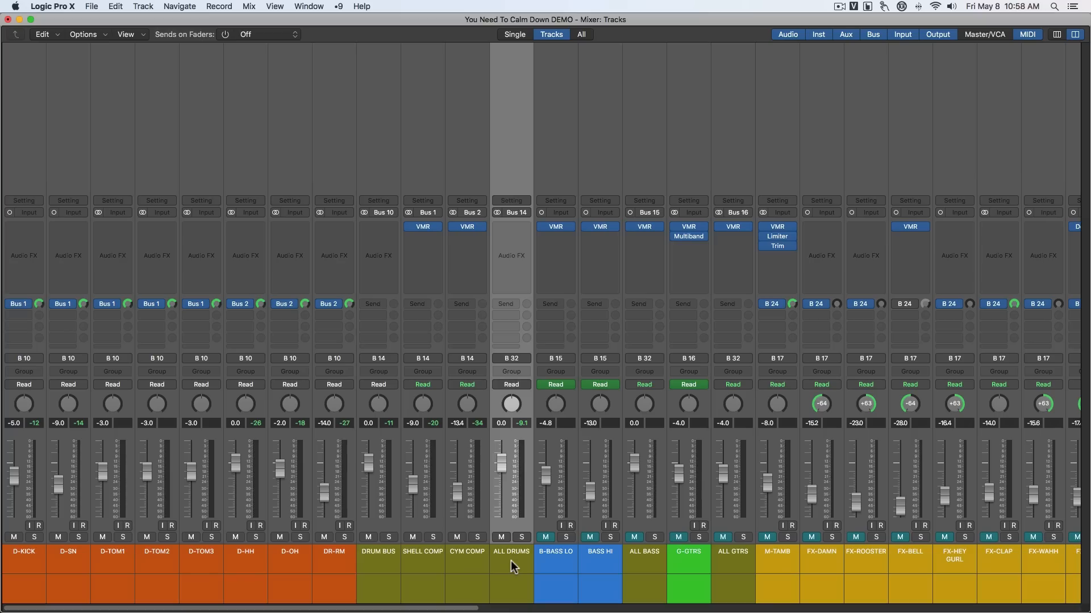
pyautogui.hotkey('ctrl', 'Up')
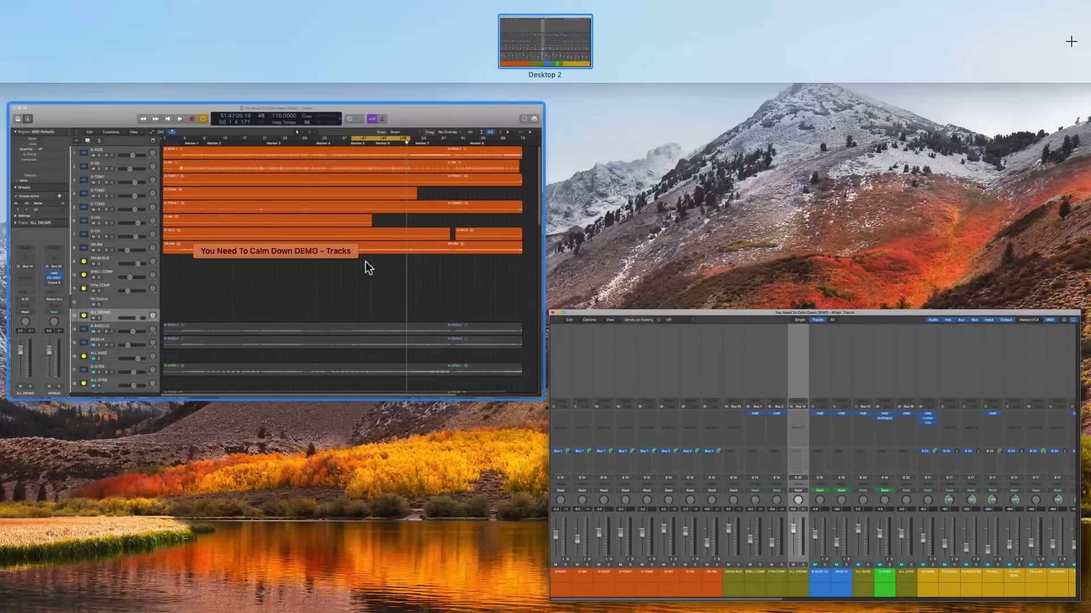
pyautogui.click(365, 261)
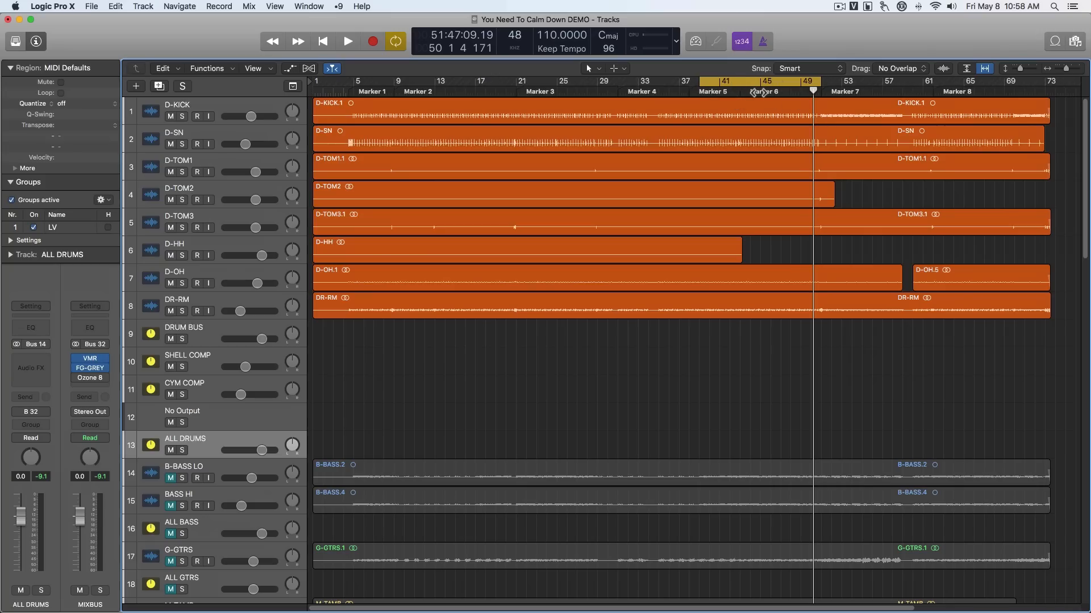
pyautogui.moveTo(1020, 69); pyautogui.dragTo(1060, 70)
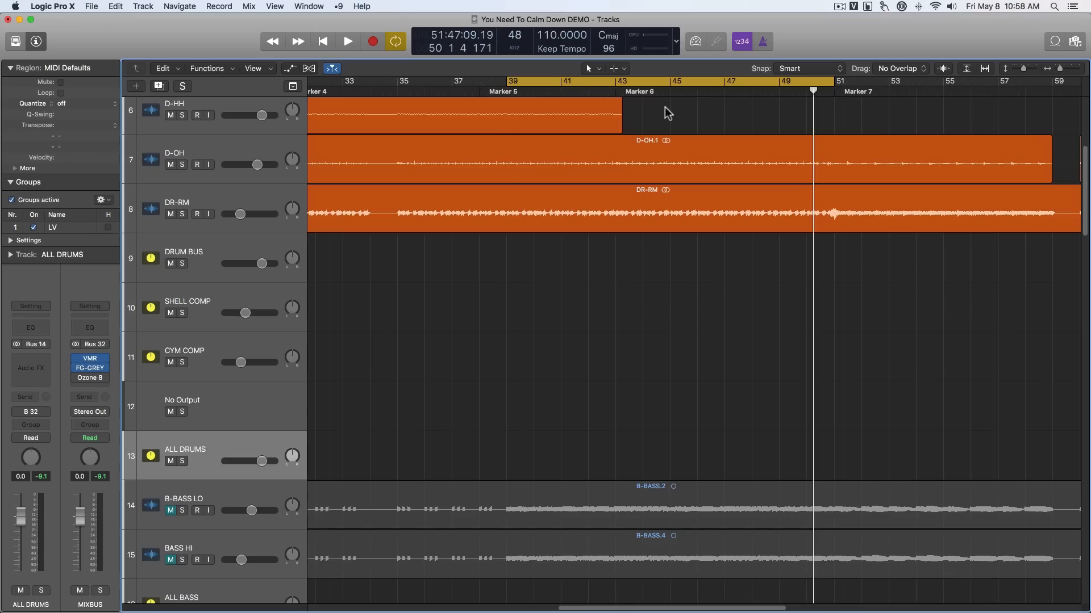
pyautogui.press('space')
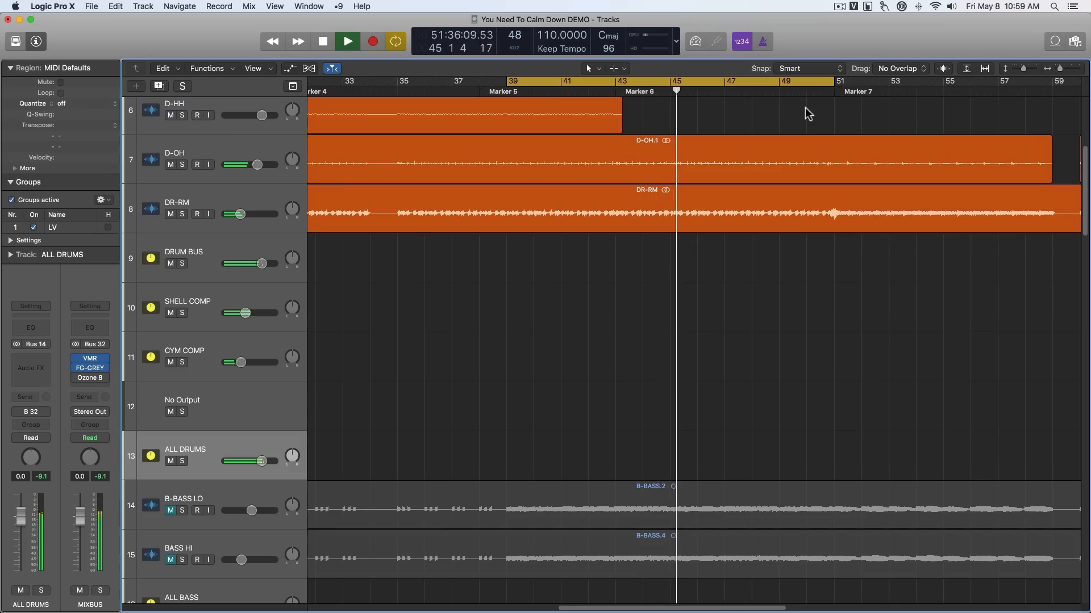
pyautogui.press('space')
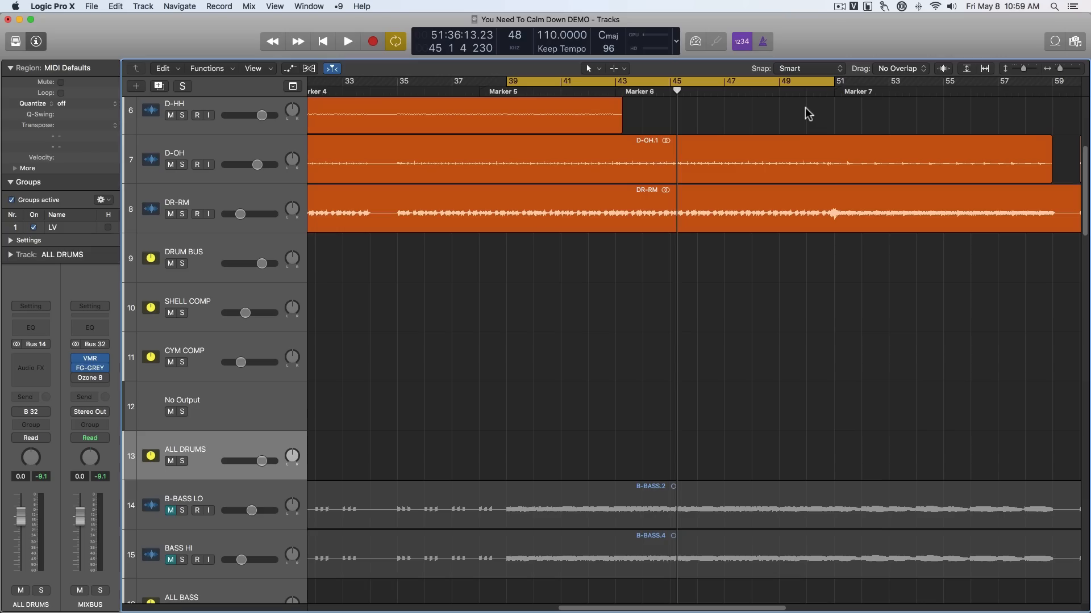
# Return to the Mixer window and add a Bus 3 send on the ALL DRUMS channel
pyautogui.hotkey('ctrl', 'Up')
pyautogui.click(271, 272)
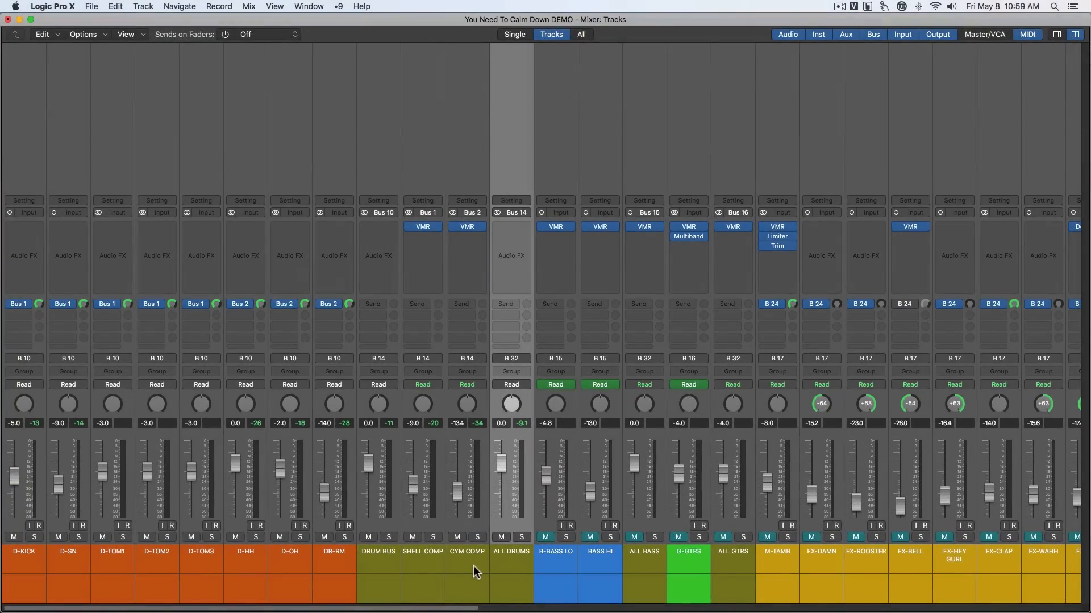
pyautogui.click(502, 305)
pyautogui.click(502, 306)
pyautogui.click(504, 305)
pyautogui.moveTo(528, 369)
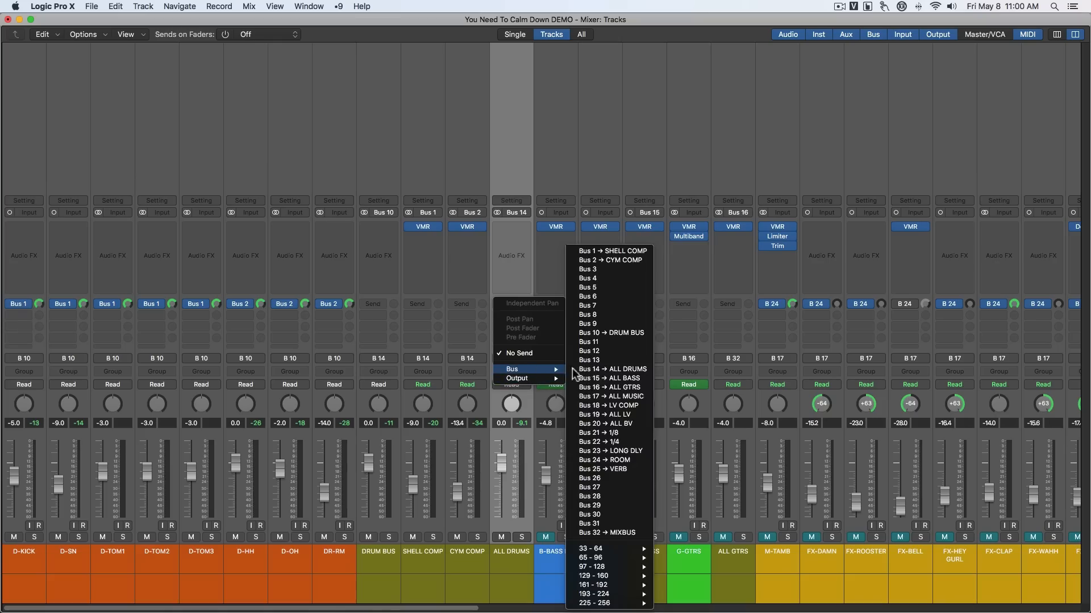
pyautogui.click(601, 270)
# Find the new Bus 3 aux channel beside ALL DRUMS and rename it as CH COMP
pyautogui.hscroll(5, 456, 608)
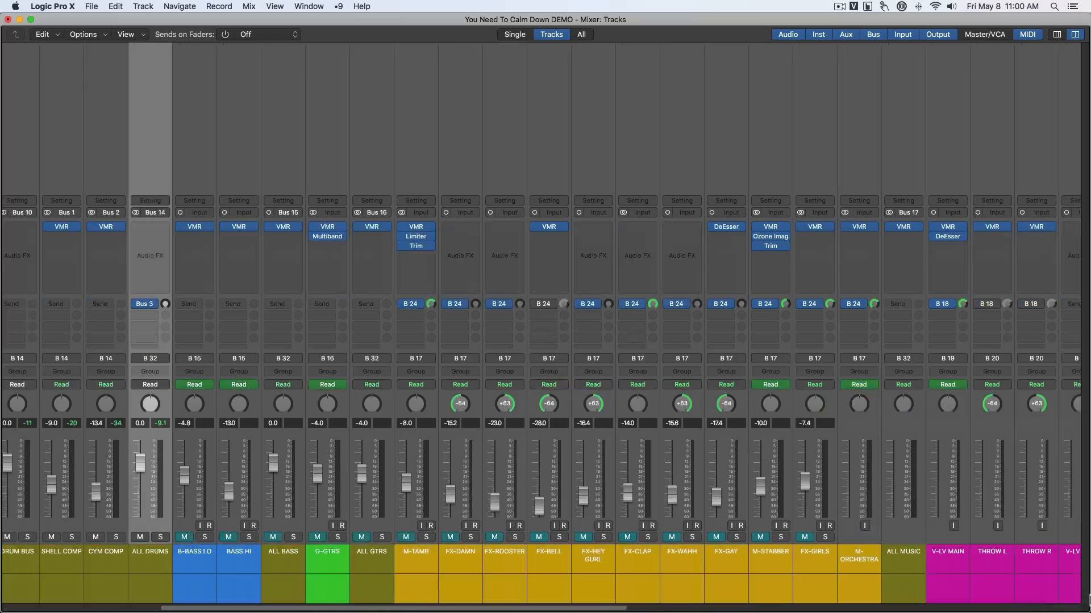
pyautogui.hscroll(5, 798, 543)
pyautogui.hscroll(5, 804, 563)
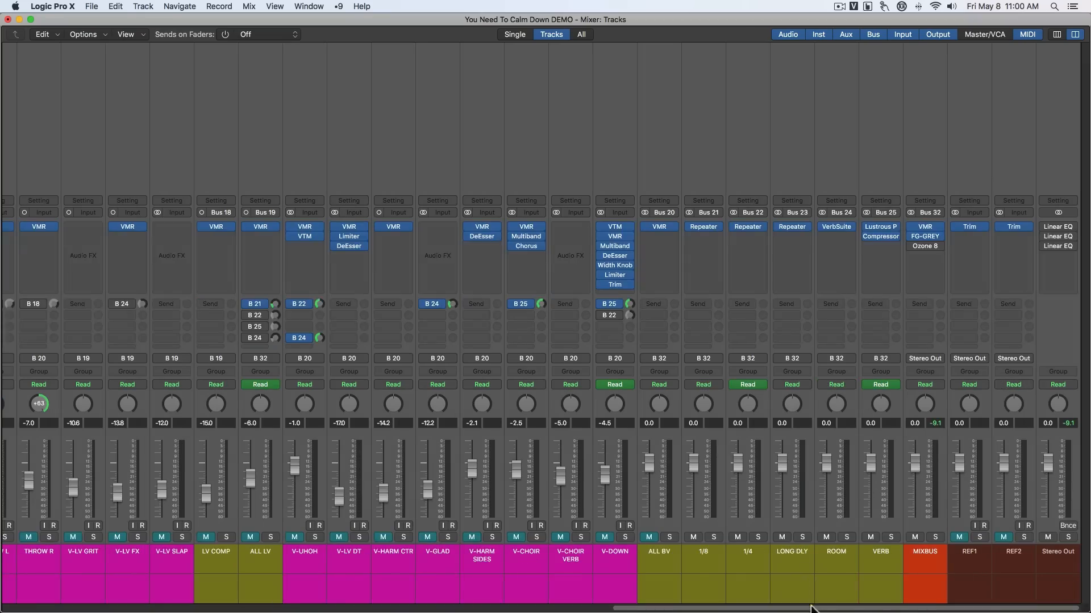
pyautogui.moveTo(810, 609); pyautogui.dragTo(266, 610)
pyautogui.doubleClick(394, 557)
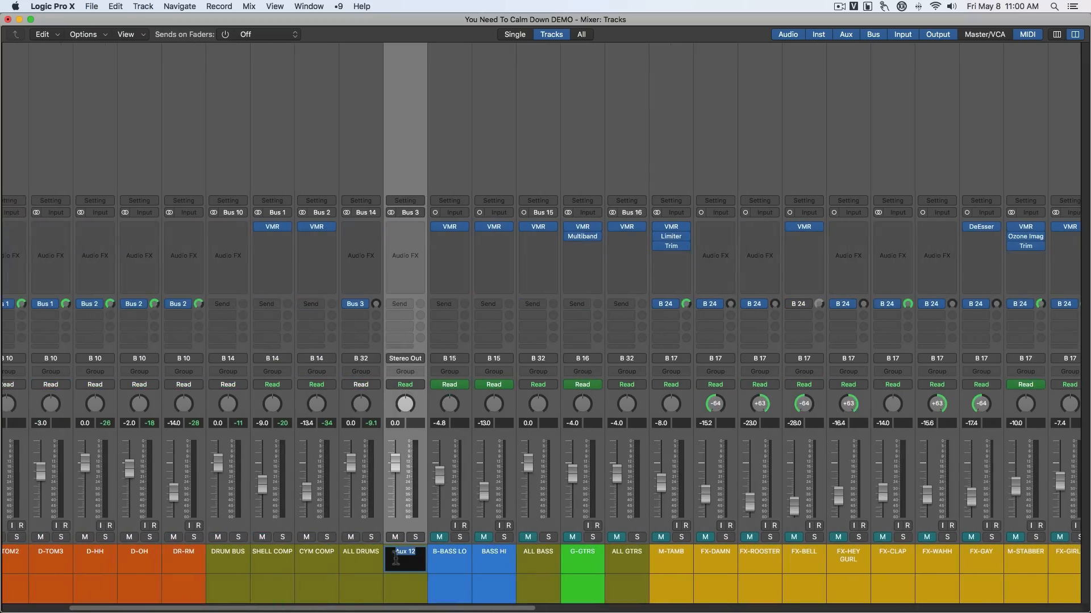
pyautogui.write('CH COMP')
pyautogui.press('Return')
# Route the CH COMP output to Bus 32 (MIXBUS) and set the Bus 3 send on ALL DRUMS to 0.0 dB
pyautogui.click(401, 358)
pyautogui.moveTo(420, 399)
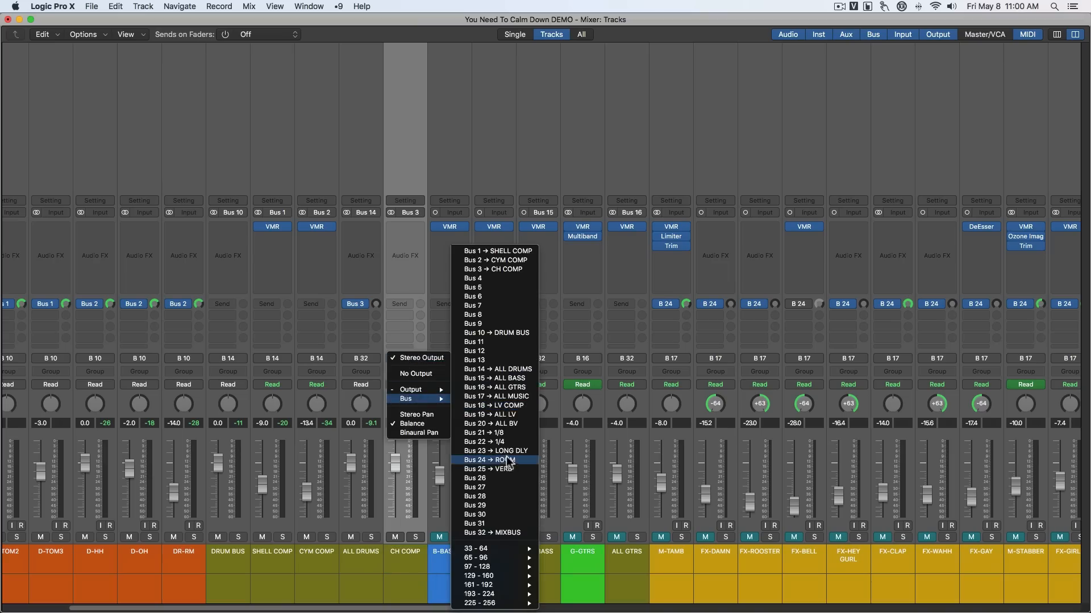
pyautogui.click(492, 533)
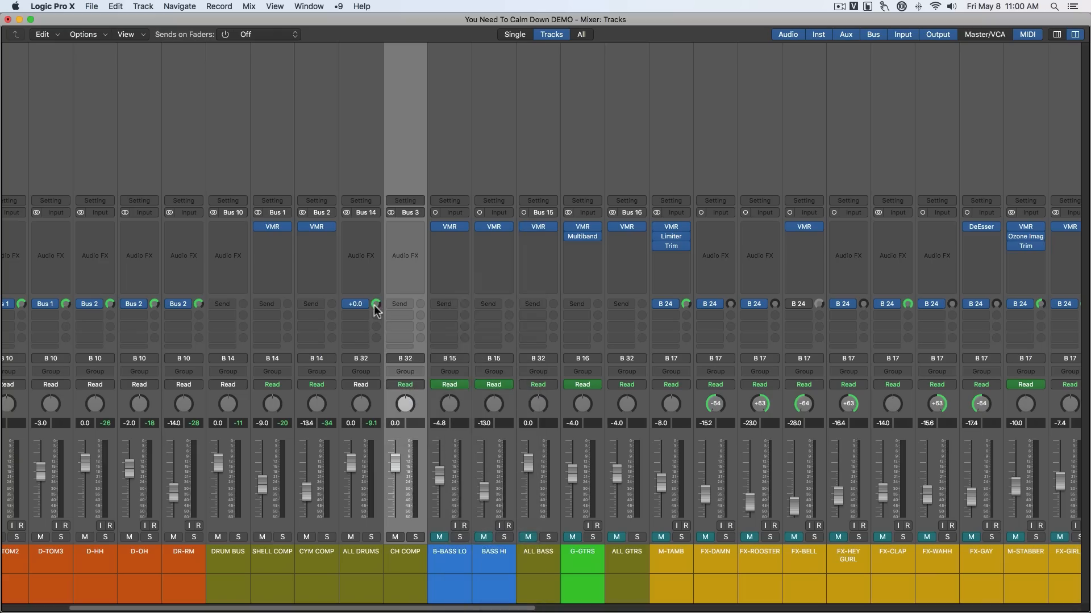
# Insert a stereo VMR plug-in on the CH COMP channel and move its window clear of the channel strip
pyautogui.click(393, 221)
pyautogui.moveTo(421, 248)
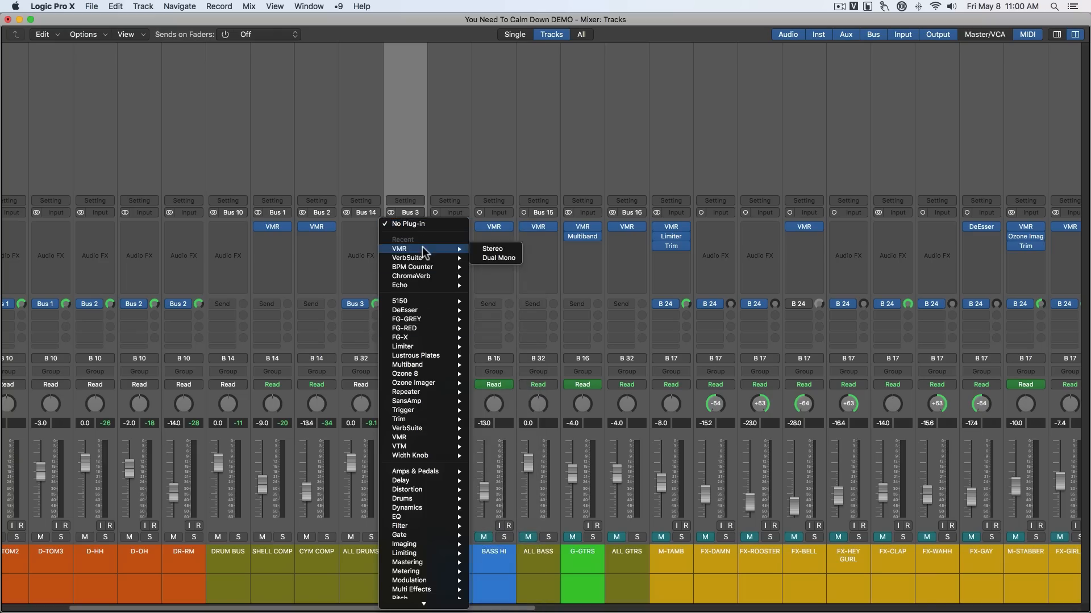
pyautogui.click(493, 248)
pyautogui.moveTo(696, 104); pyautogui.dragTo(750, 100)
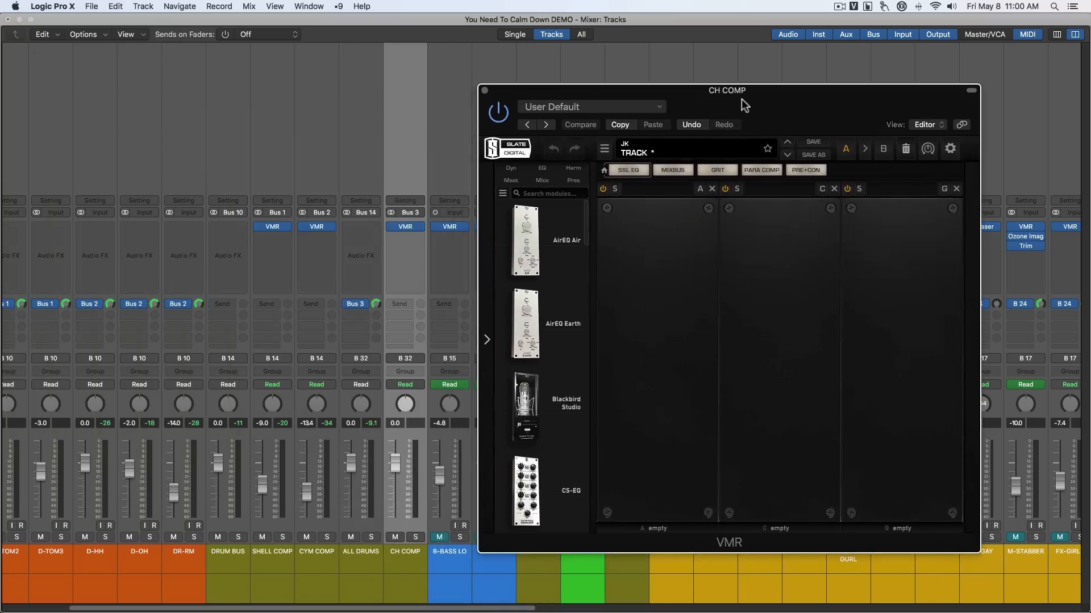
# Load the FG-Stress compressor from the dynamics modules into the first VMR slot with the Drum Bus - Parallel preset and the NUKE ratio
pyautogui.click(517, 169)
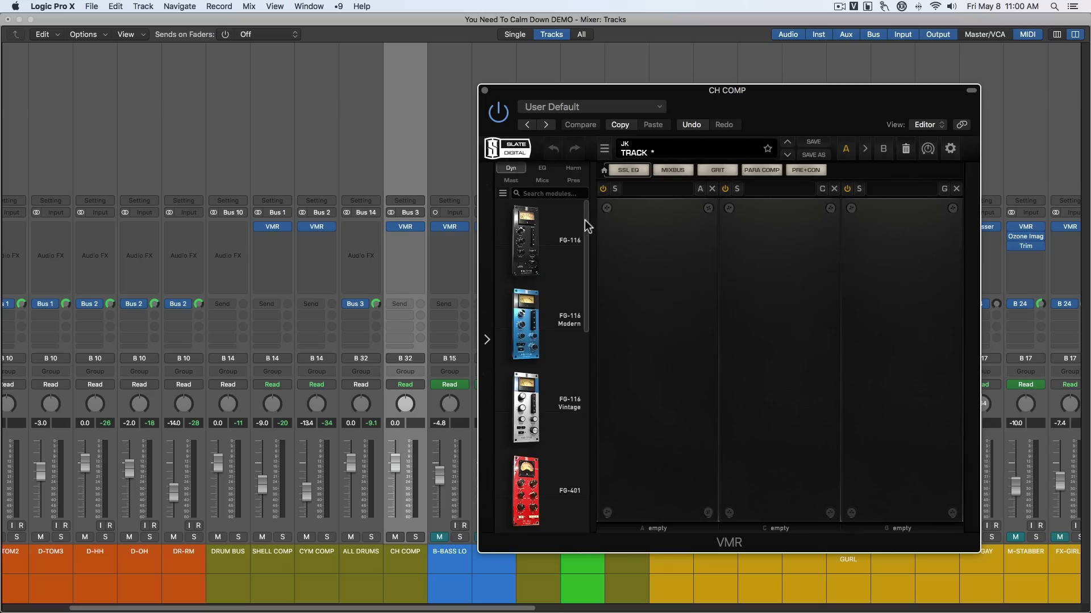
pyautogui.moveTo(584, 220); pyautogui.dragTo(669, 378)
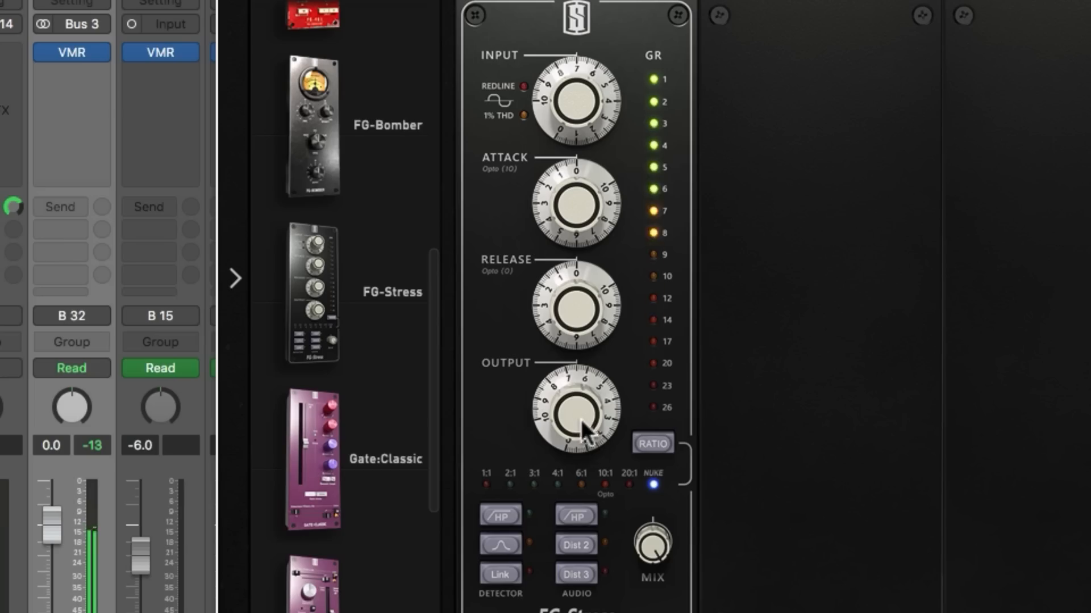
pyautogui.moveTo(574, 414)
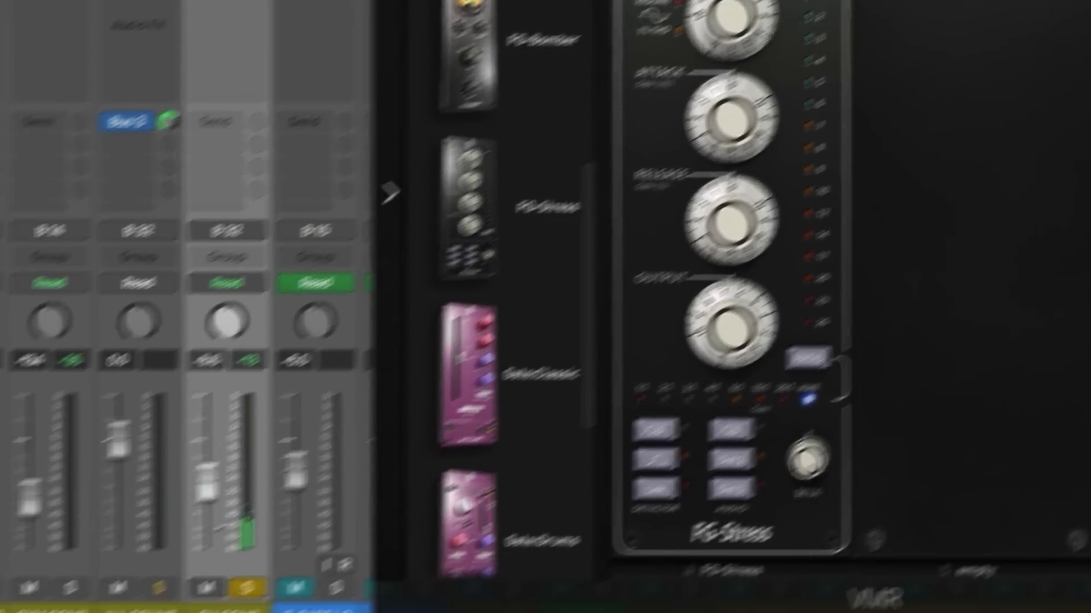
# Blend CH COMP up from silence during playback, compare it muted and unmuted, set its fader to -21.0 dB and close the VMR window
pyautogui.moveTo(207, 483); pyautogui.dragTo(207, 554)
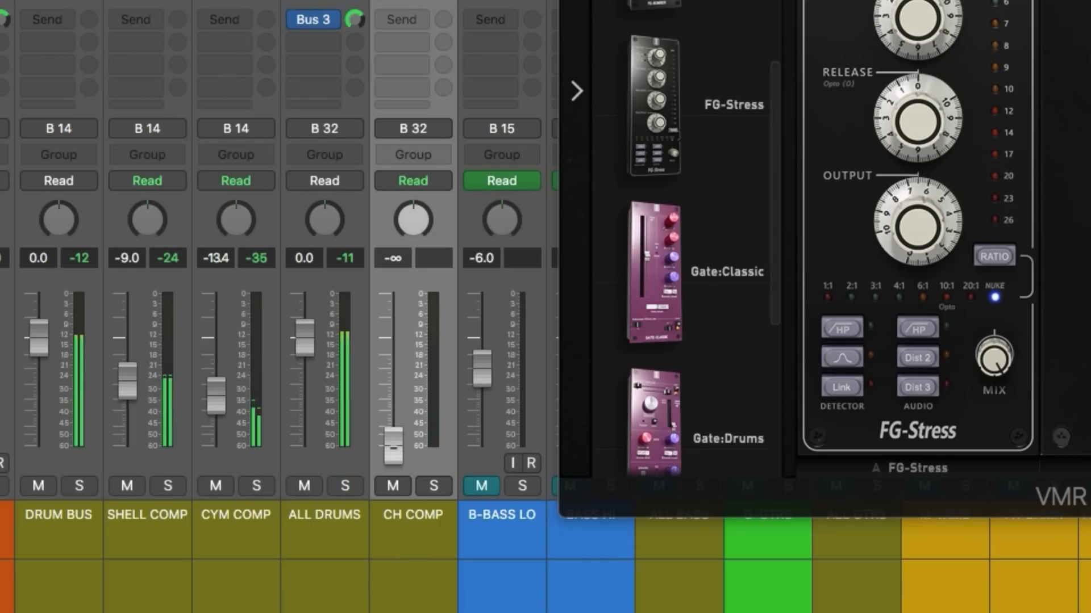
pyautogui.moveTo(394, 445); pyautogui.dragTo(394, 411)
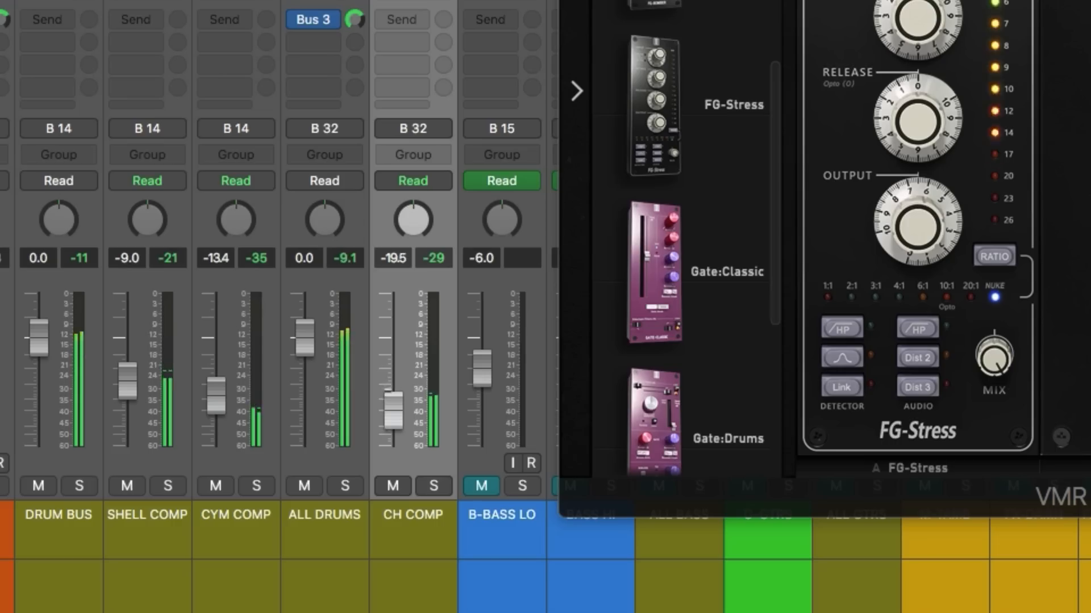
pyautogui.click(394, 484)
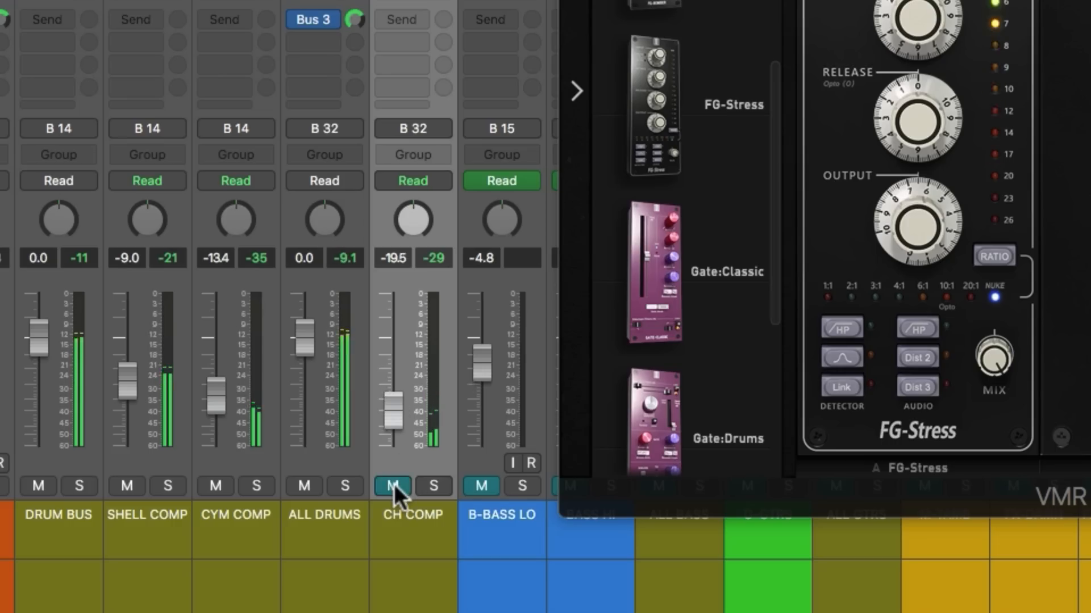
pyautogui.click(394, 484)
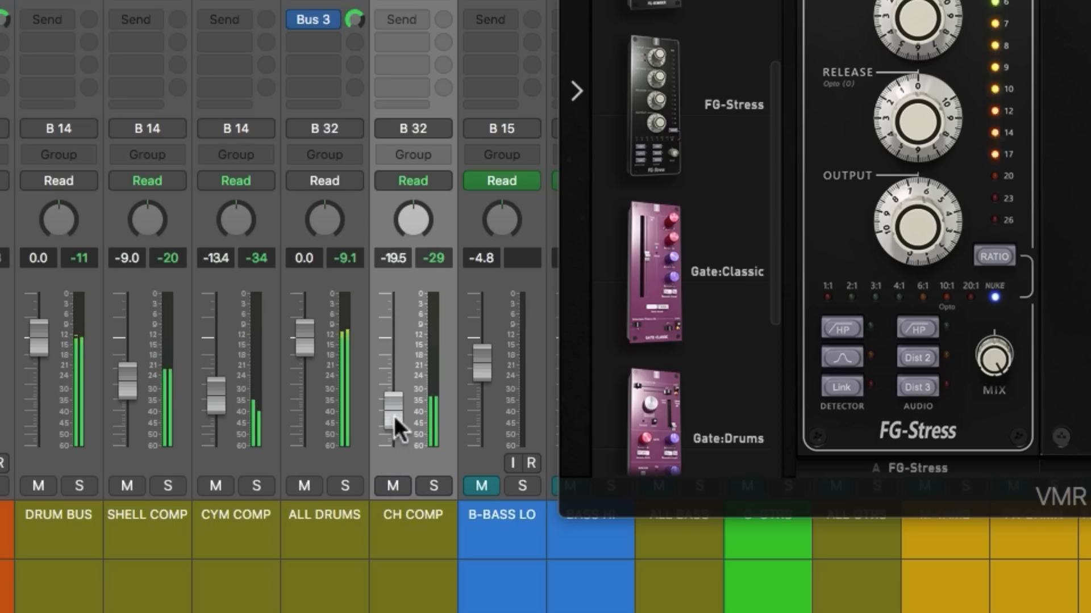
pyautogui.moveTo(393, 416); pyautogui.dragTo(394, 419)
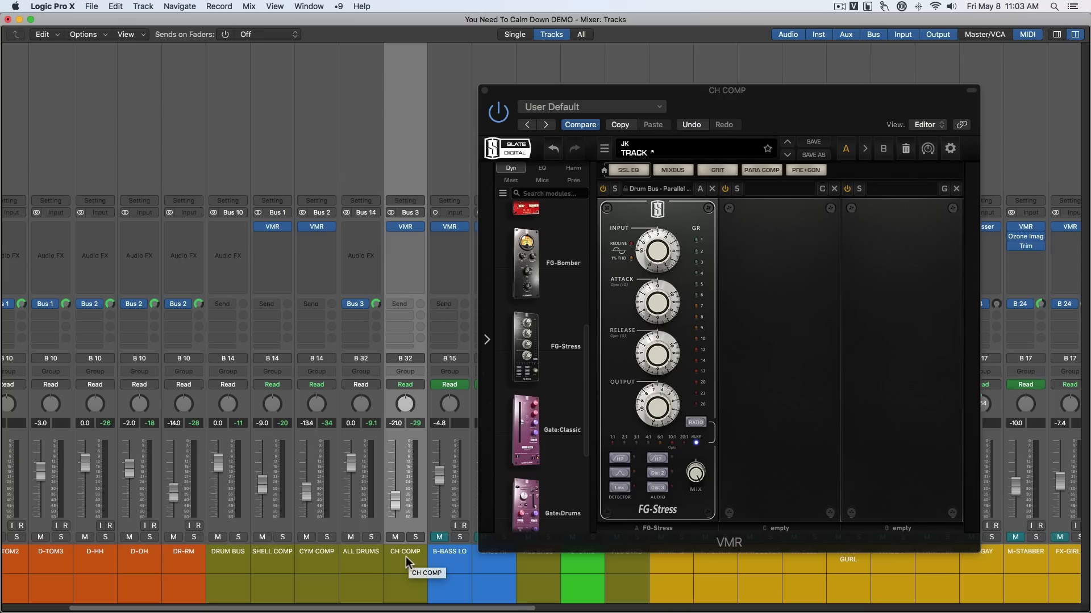
pyautogui.click(485, 91)
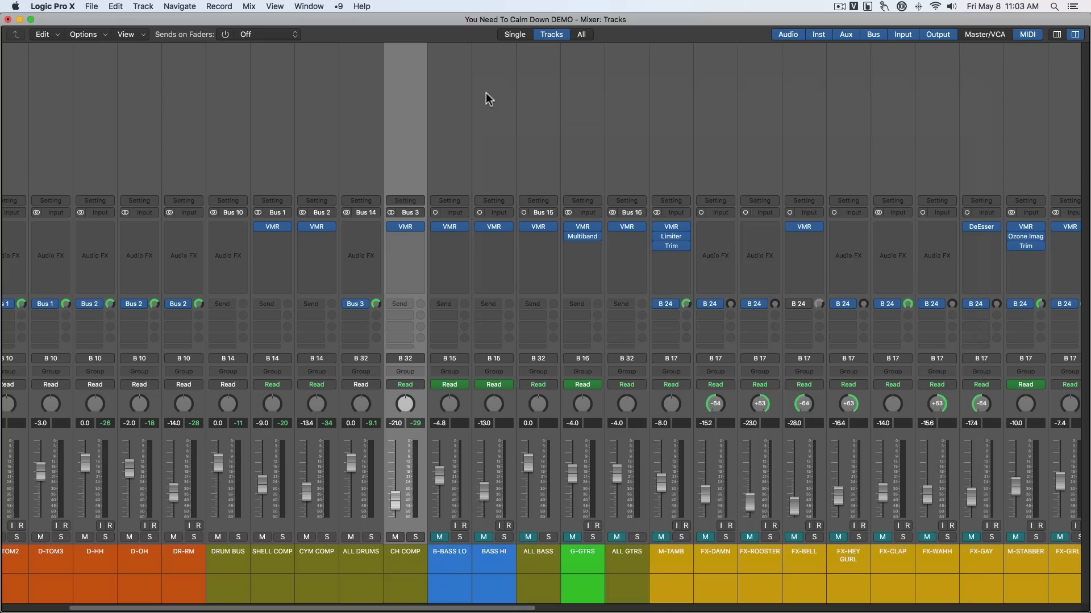
# Switch to the Tracks window and show the track automation lanes
pyautogui.hotkey('ctrl', 'Up')
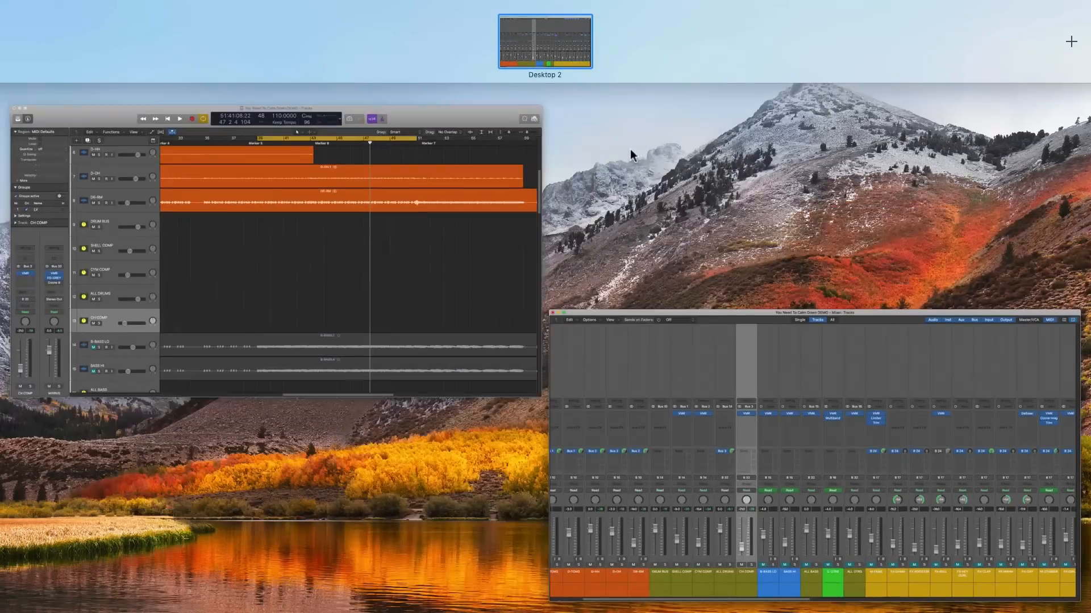
pyautogui.click(396, 224)
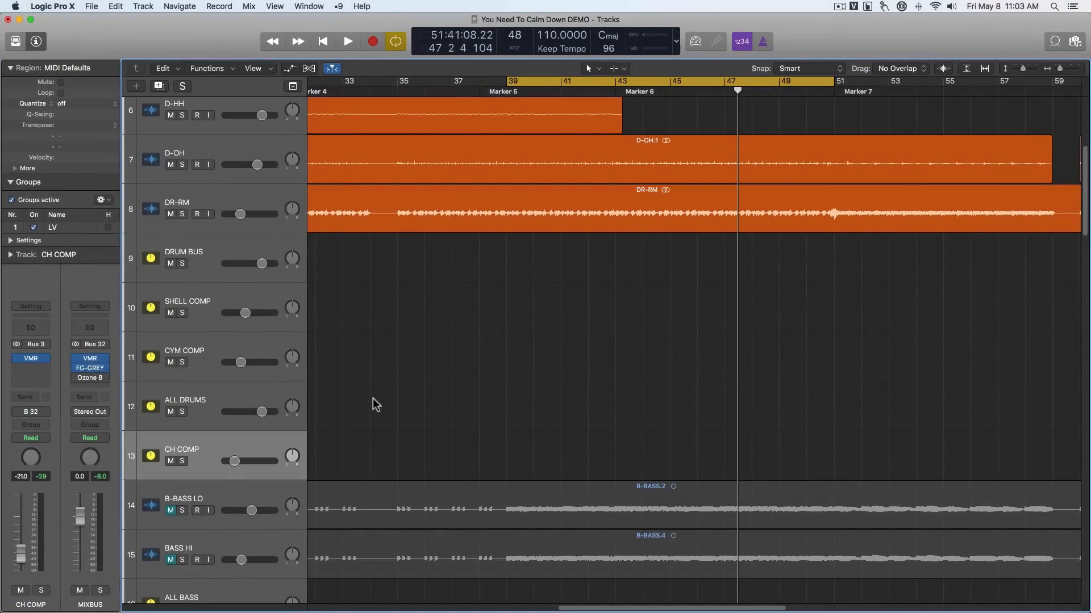
pyautogui.press('a')
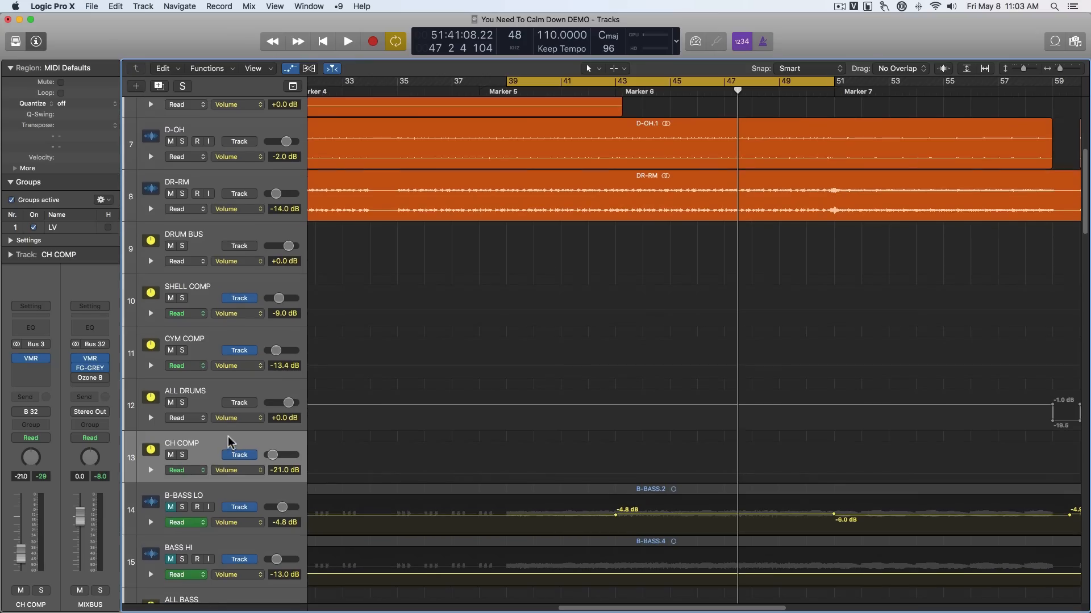
# Automate Mute on the CH COMP track so it is unmuted only from bar 43 to bar 51
pyautogui.click(232, 472)
pyautogui.moveTo(279, 541)
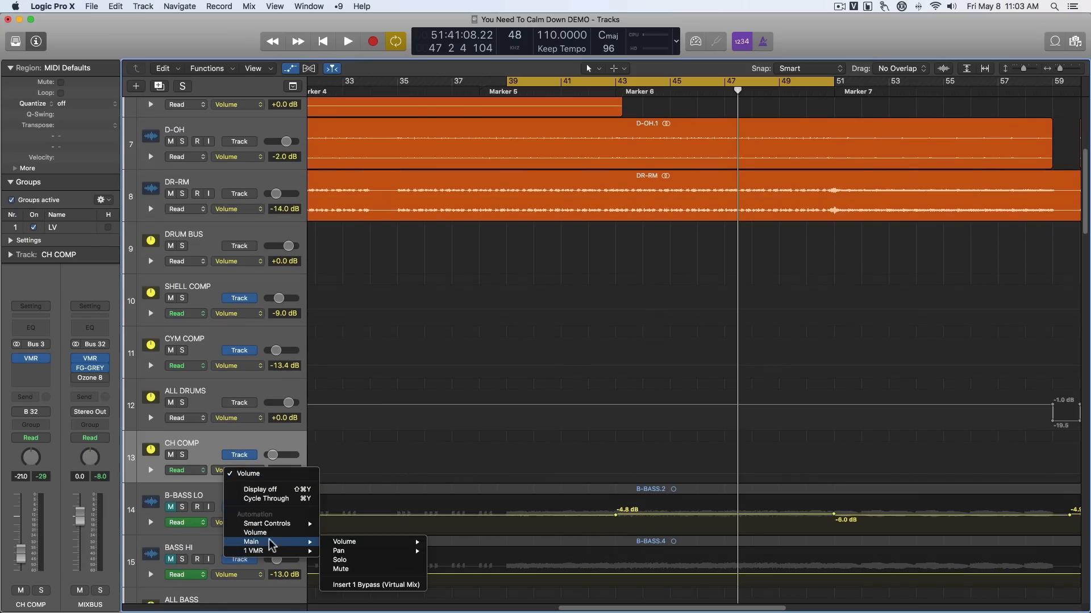
pyautogui.click(363, 558)
pyautogui.moveTo(609, 457); pyautogui.dragTo(773, 426)
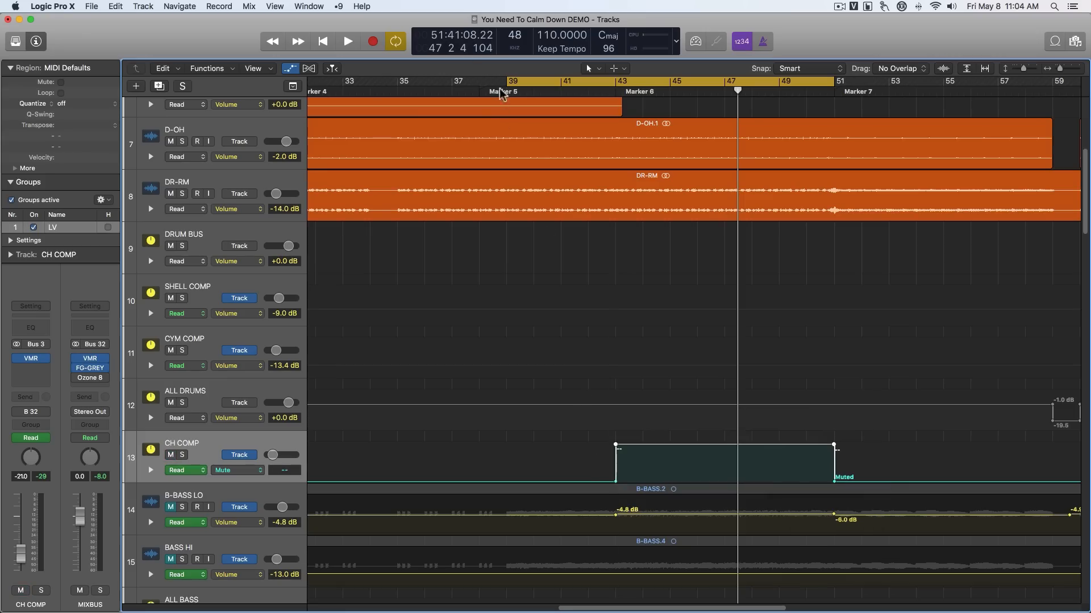
# Shorten the cycle range to start at bar 41 and play across bar 43, toggling the CH COMP mute to compare the sound
pyautogui.moveTo(507, 81); pyautogui.dragTo(561, 83)
pyautogui.press('space')
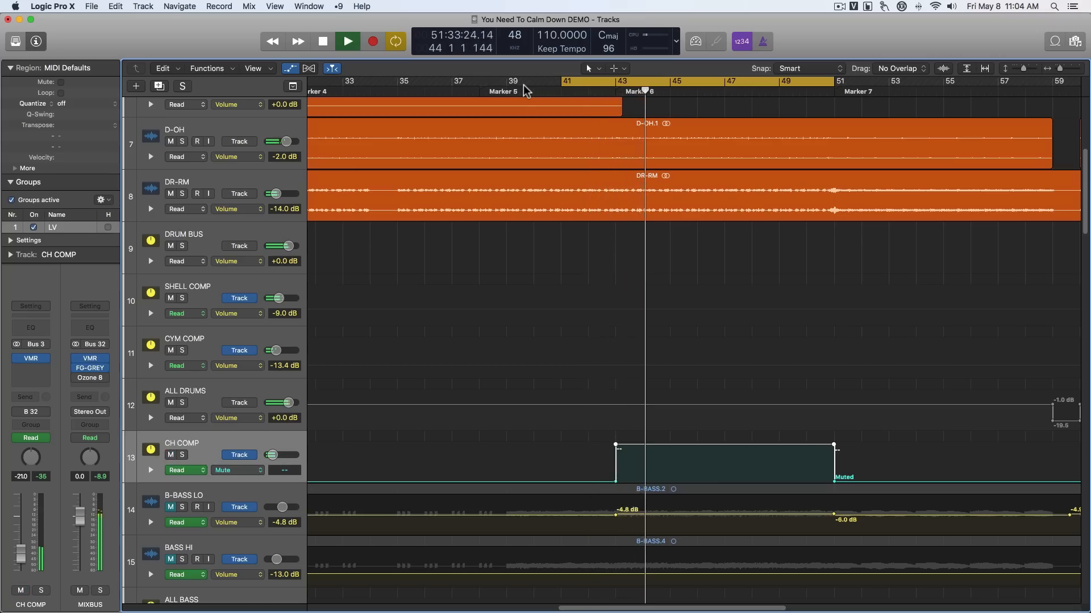
pyautogui.click(171, 455)
pyautogui.click(171, 455)
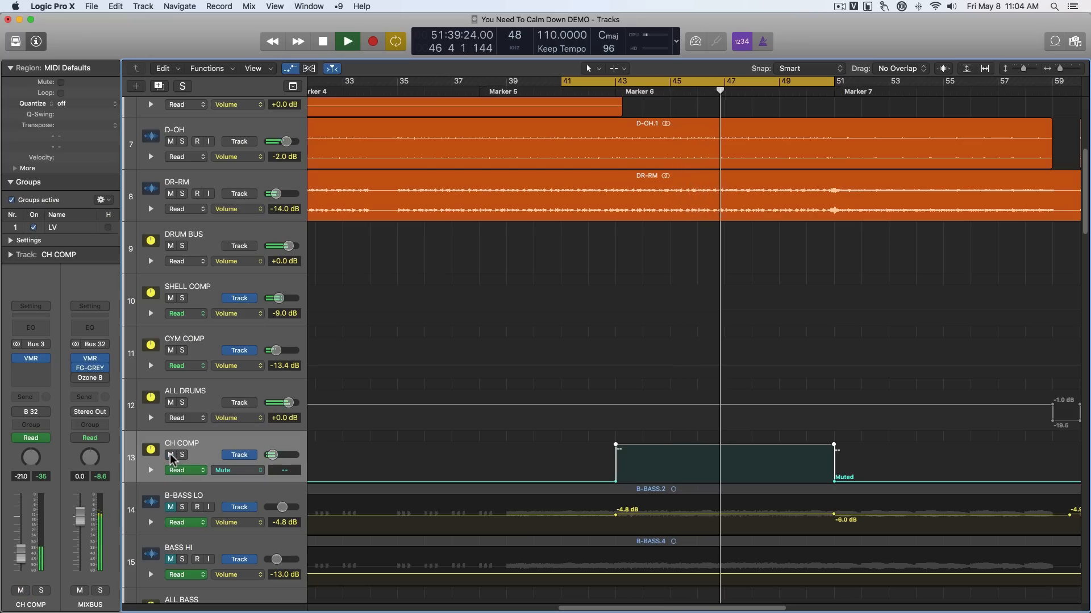
pyautogui.press('space')
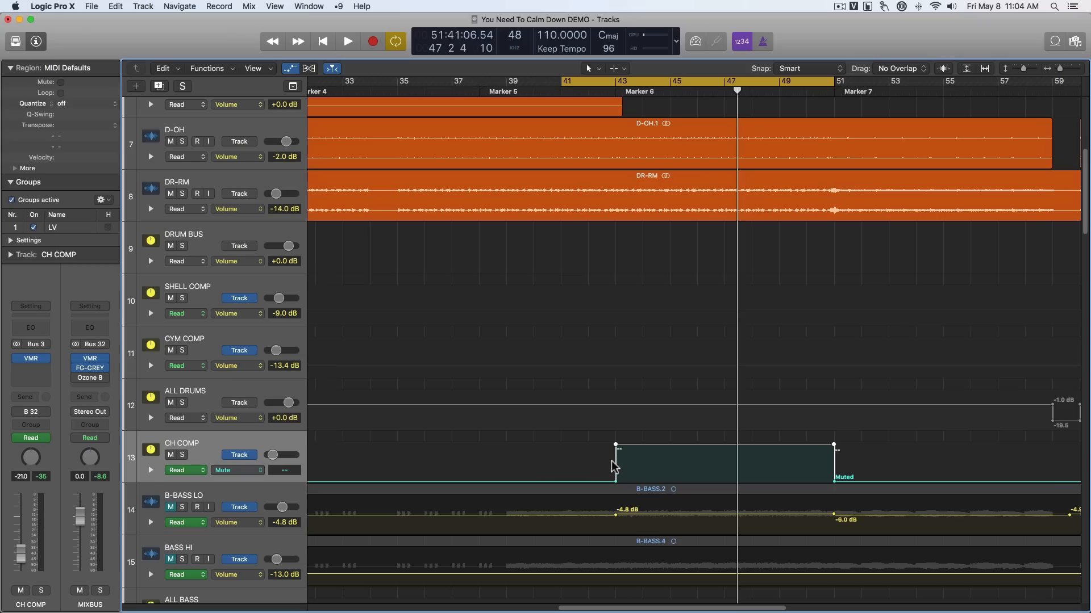
pyautogui.scroll(-1, 568, 455)
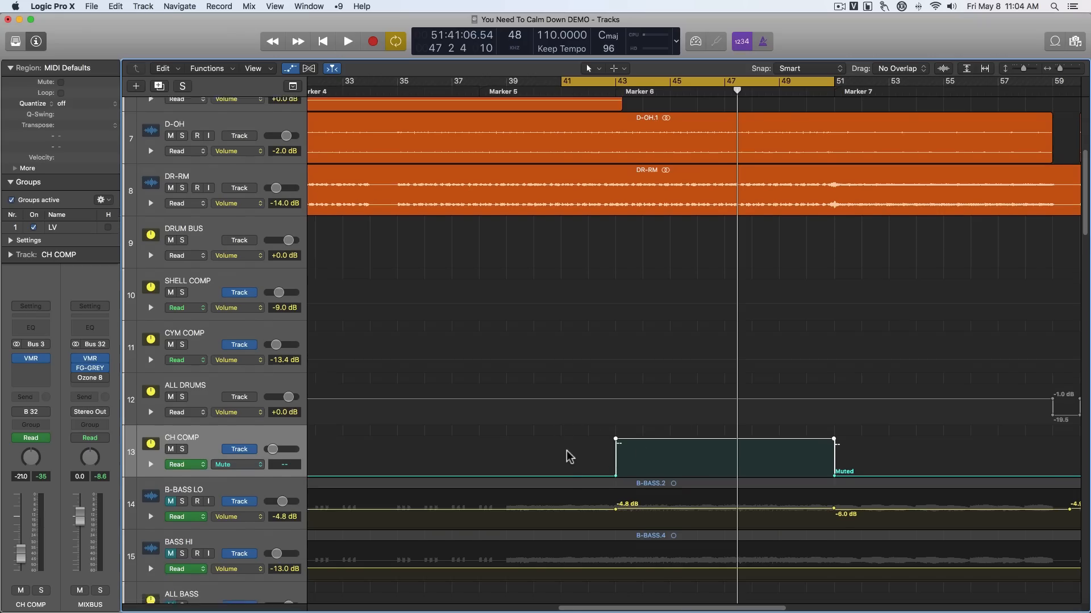
pyautogui.scroll(-2, 569, 457)
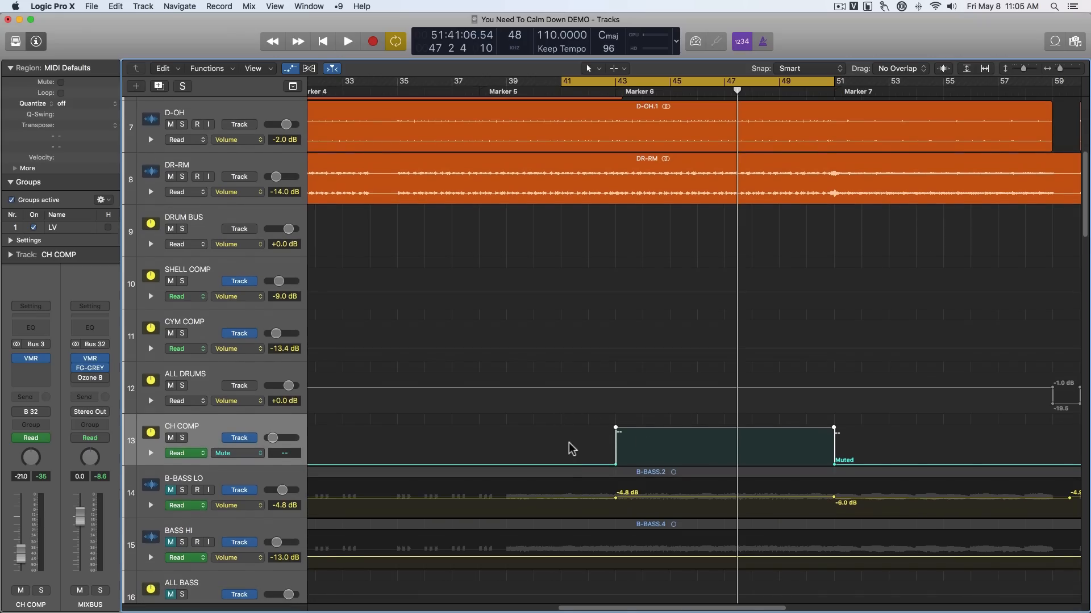